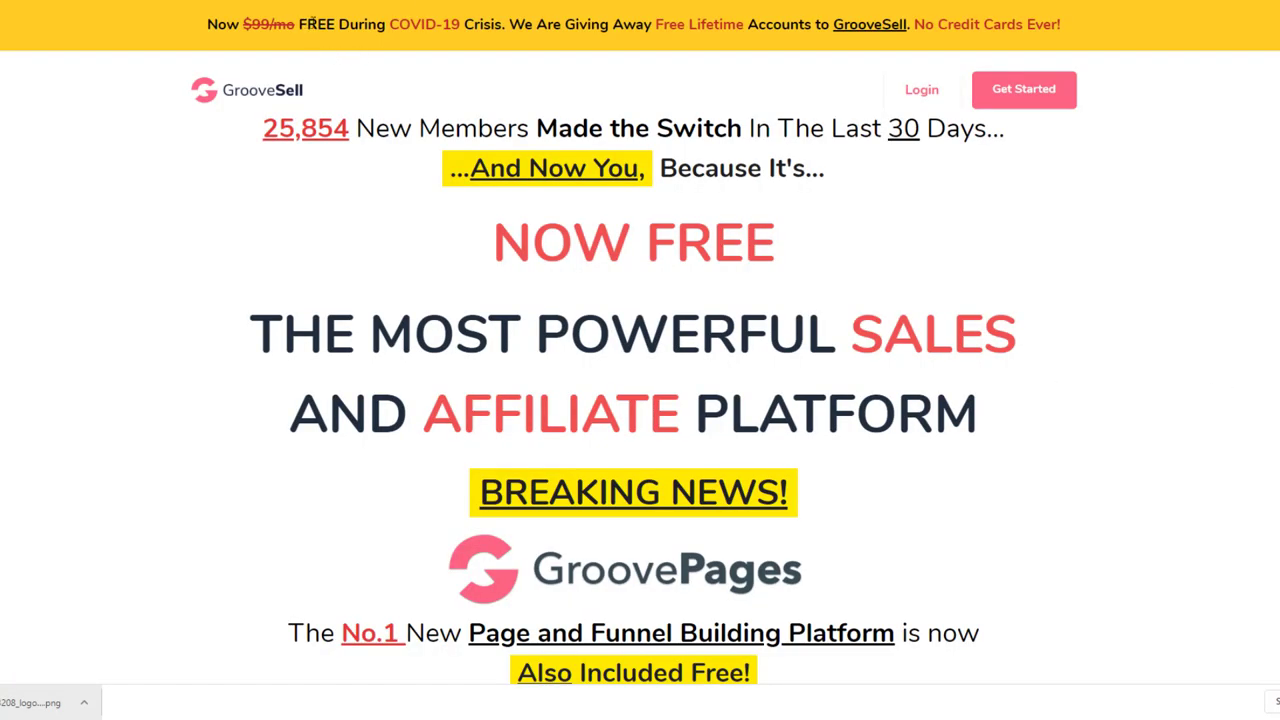
Examine the GrooveSell site's free lifetime account offer and its section on promoting products with zero fees
left_click_drag(306, 24, 510, 24)
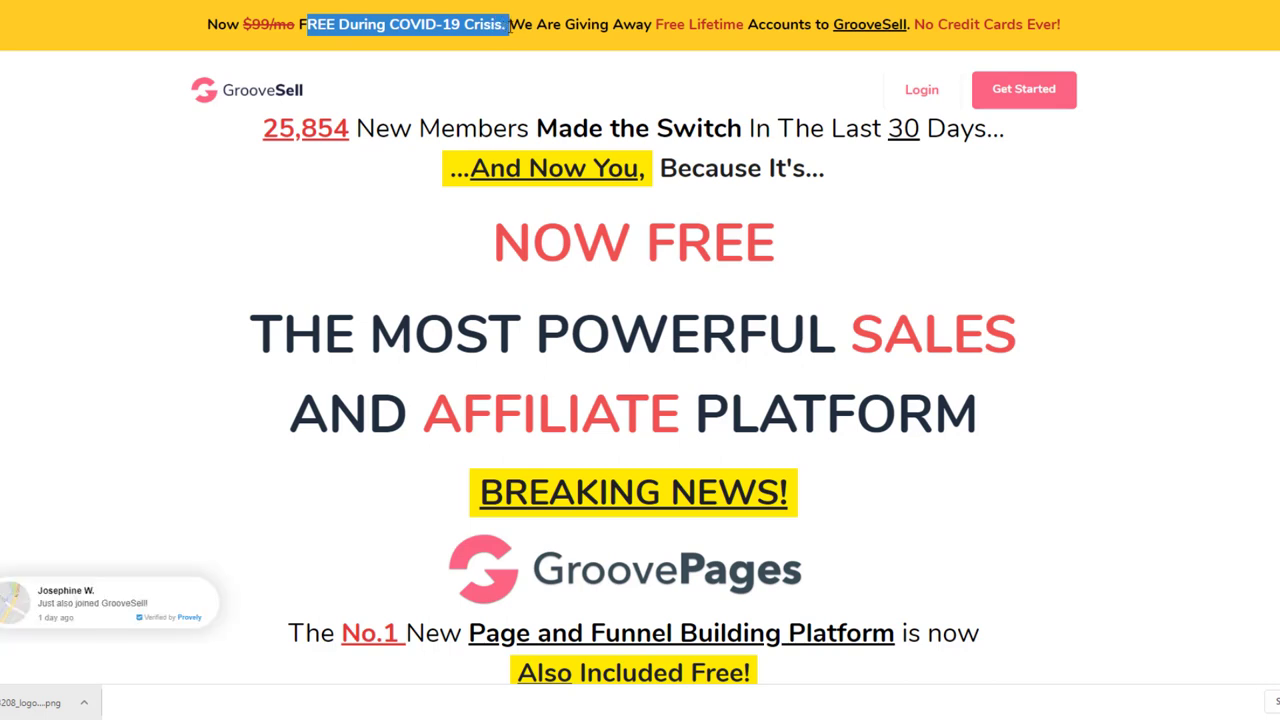
left_click(1000, 140)
left_click_drag(643, 24, 833, 57)
left_click(1211, 306)
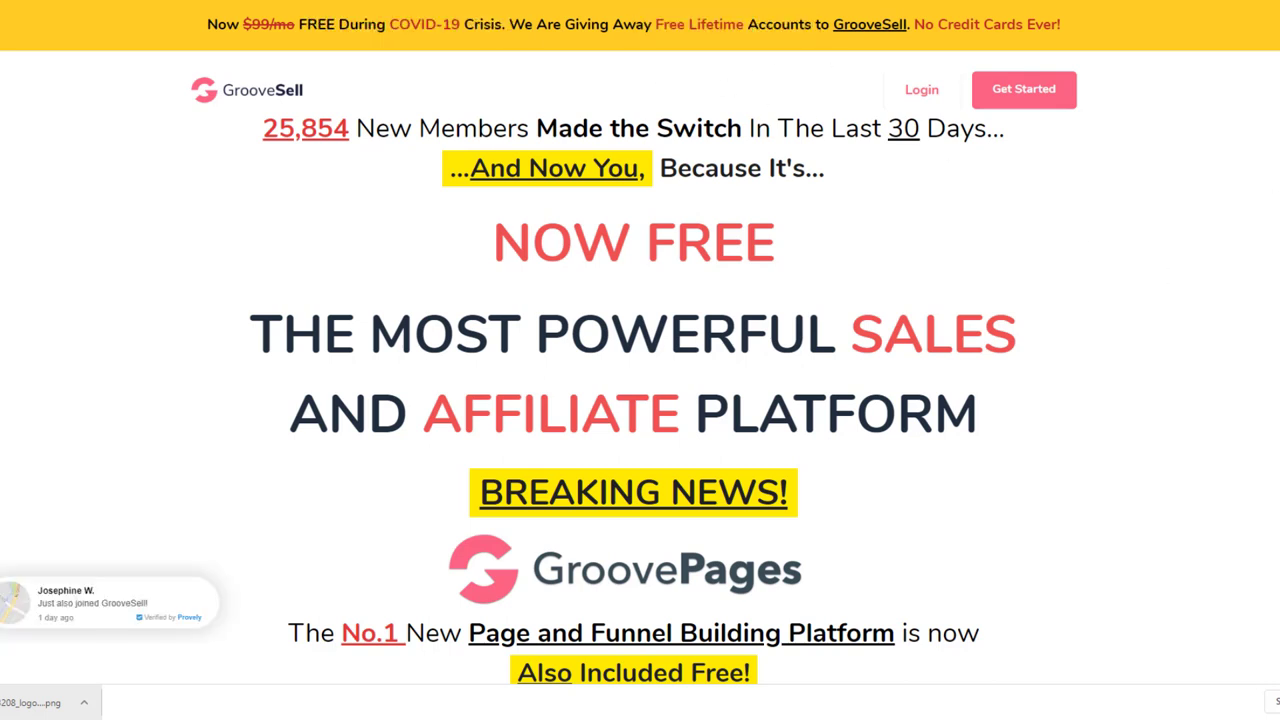
scroll(640, 360, "down", 10)
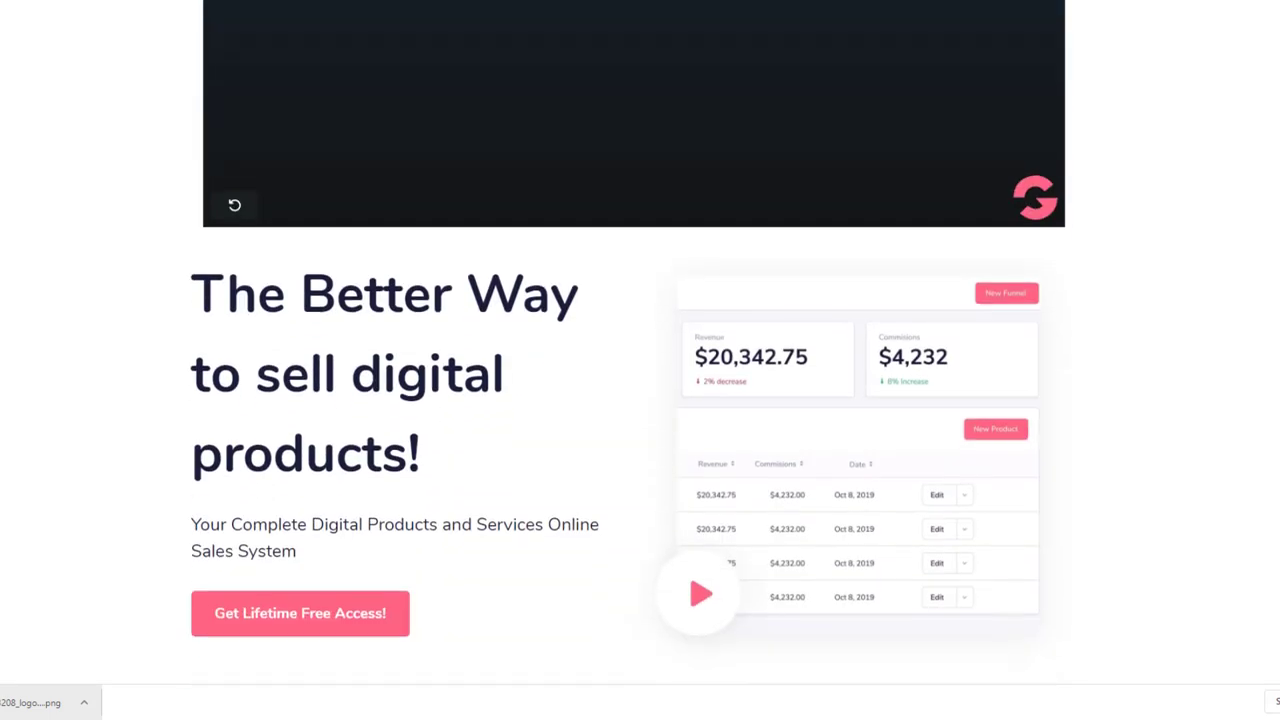
scroll(640, 360, "up", 4)
scroll(640, 360, "down", 15)
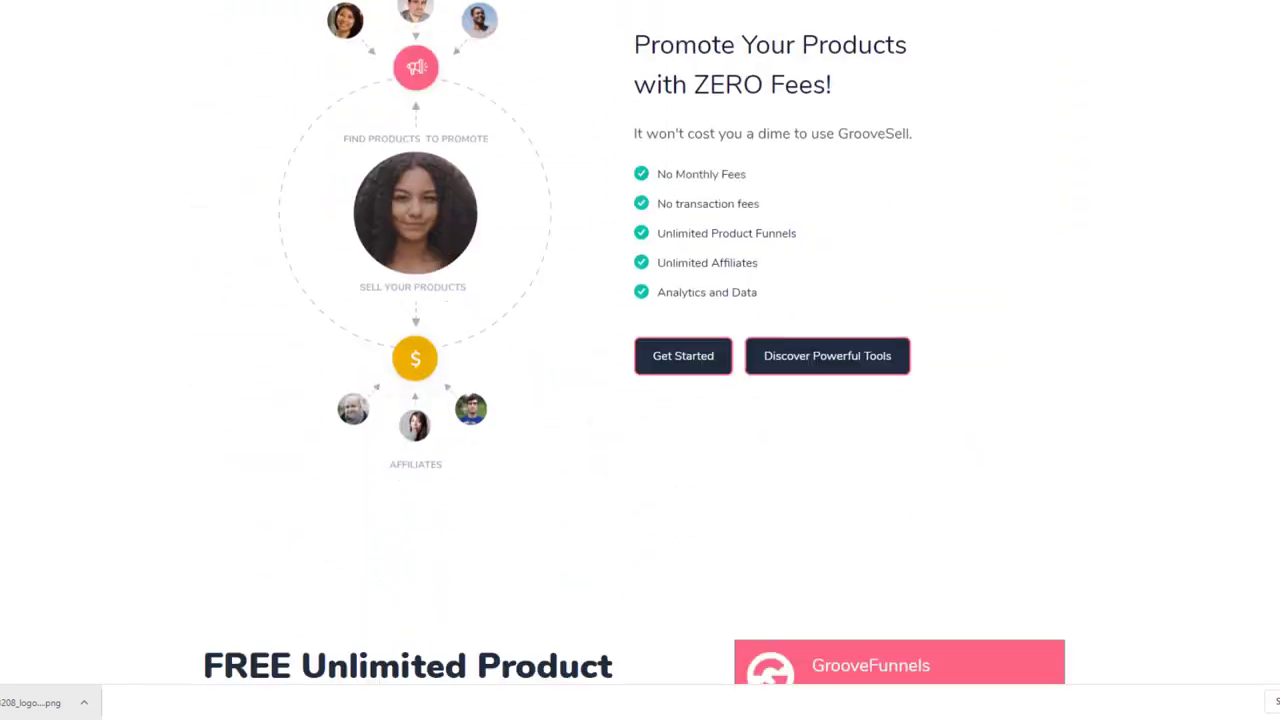
scroll(1262, 314, "up", 20)
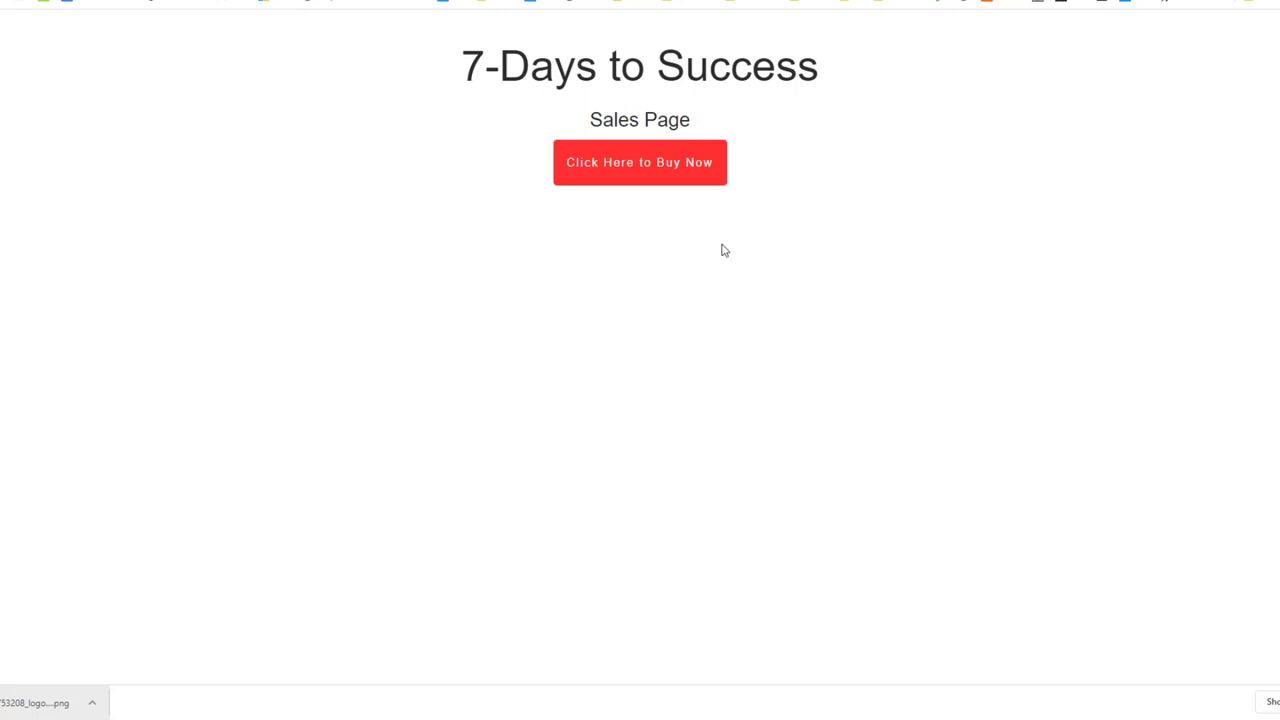
Go from the 7-Days to Success sales page through checkout, completing the one-time $97 purchase, and view the thank-you page
left_click_drag(498, 58, 980, 77)
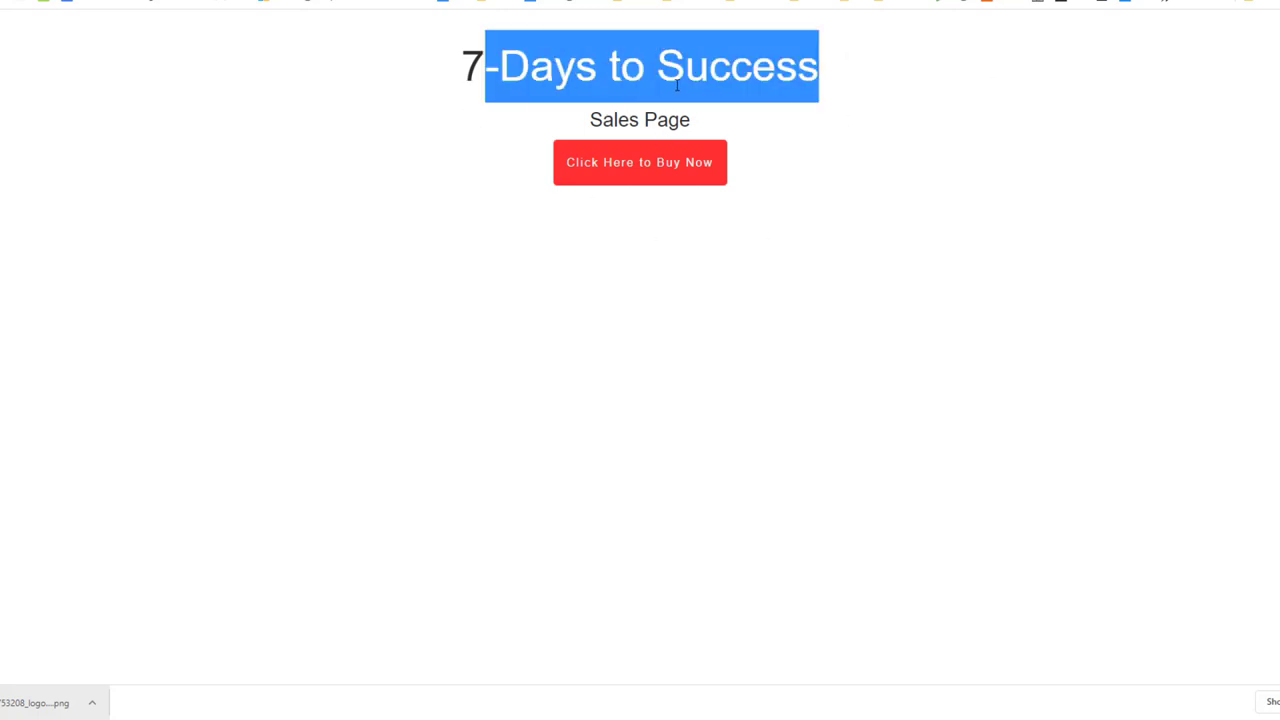
left_click(770, 156)
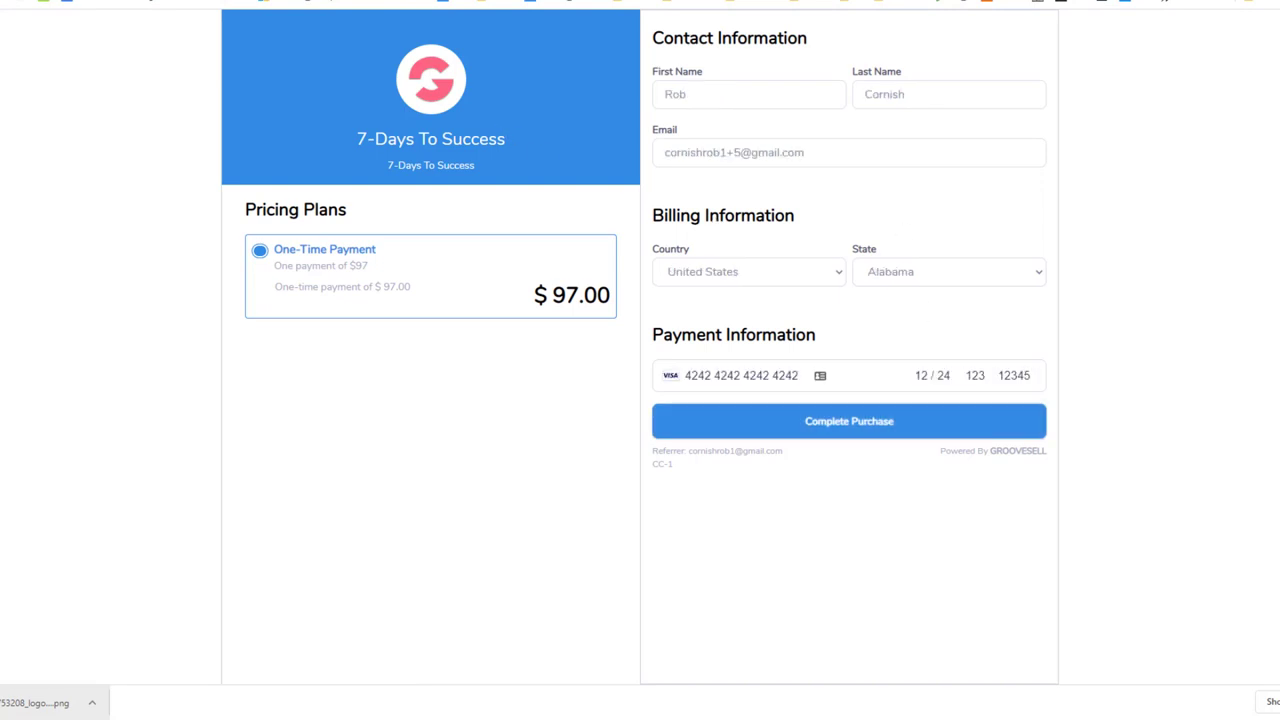
left_click(830, 429)
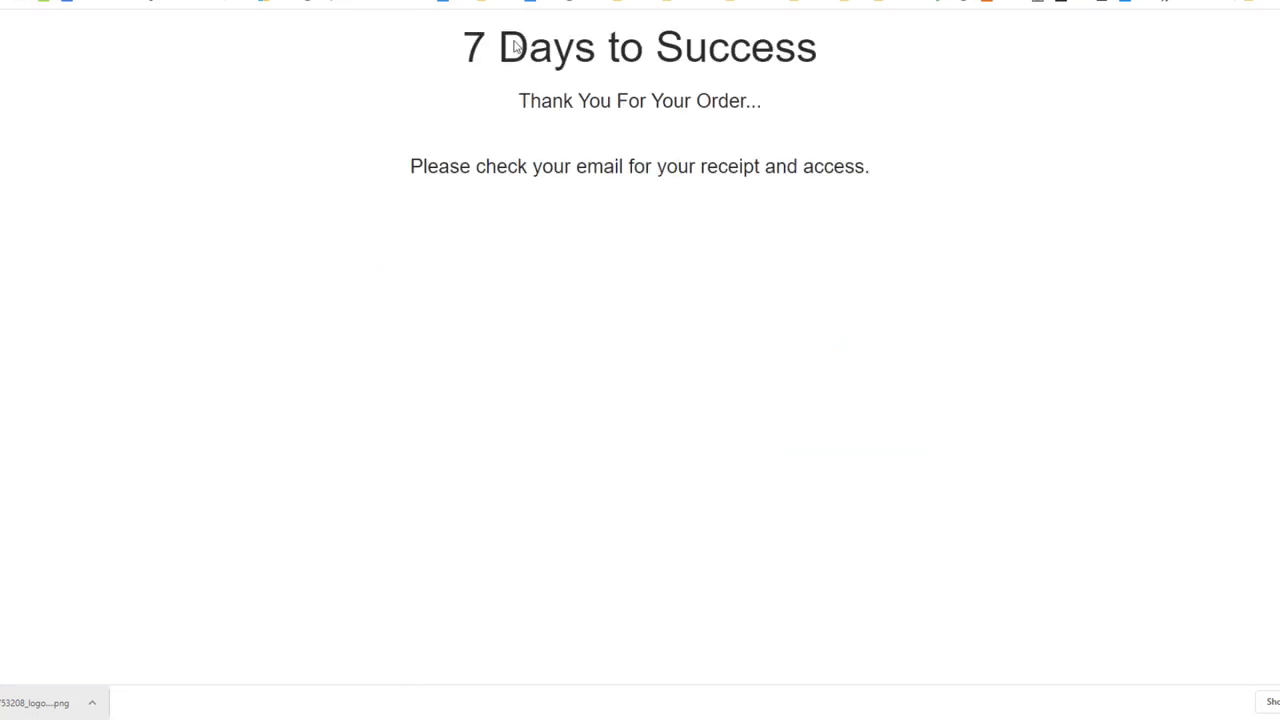
left_click_drag(457, 57, 843, 117)
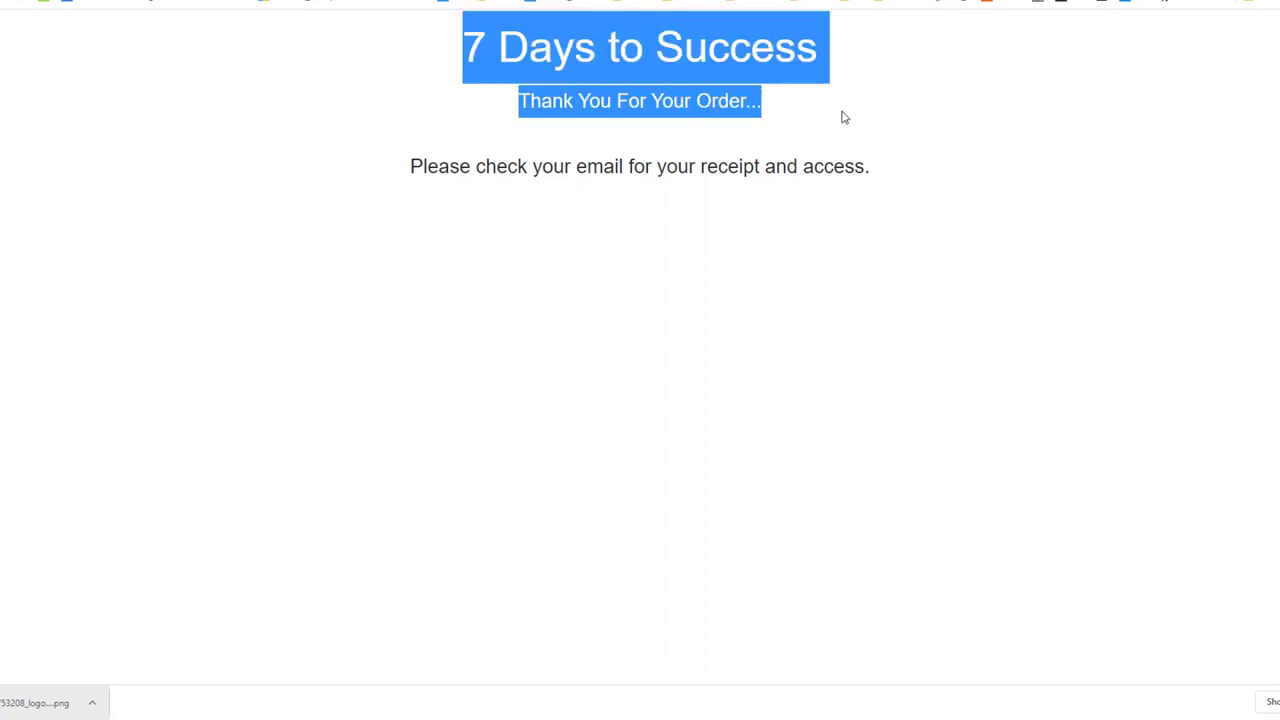
left_click(731, 108)
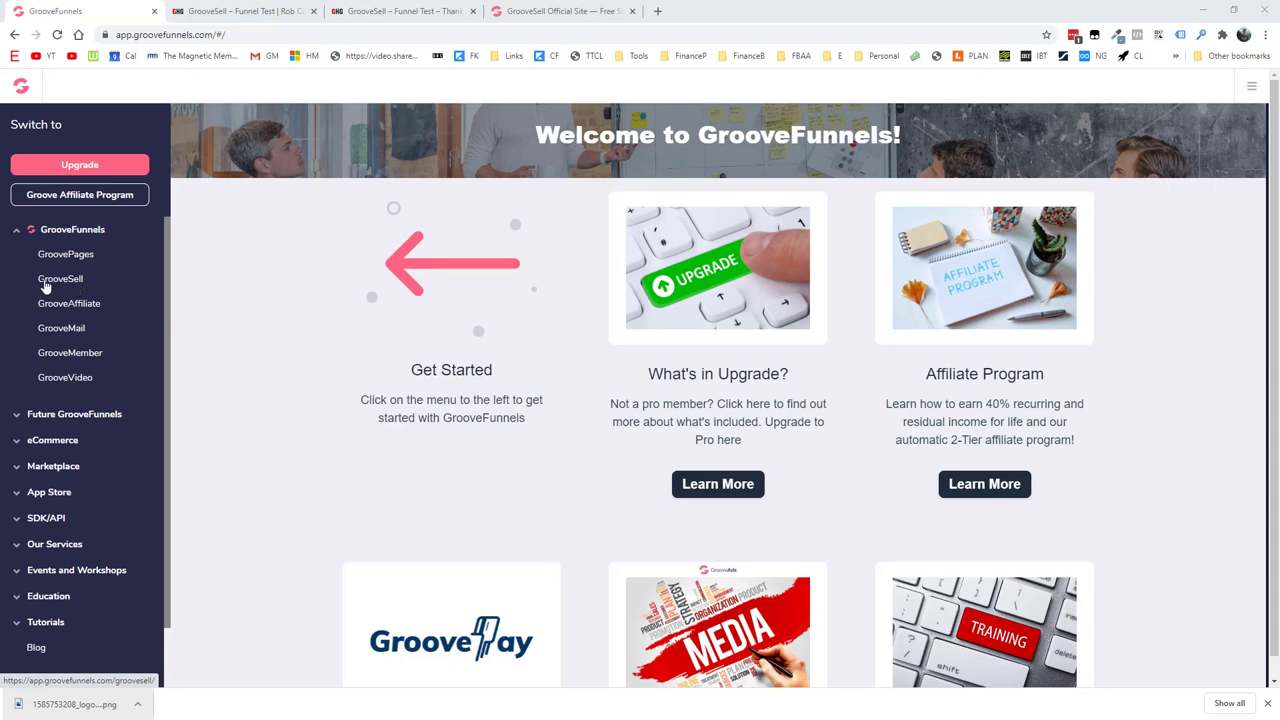
Create a new product funnel in GrooveSell with "7-Steps To Success" as its internal name, name and description
left_click(67, 284)
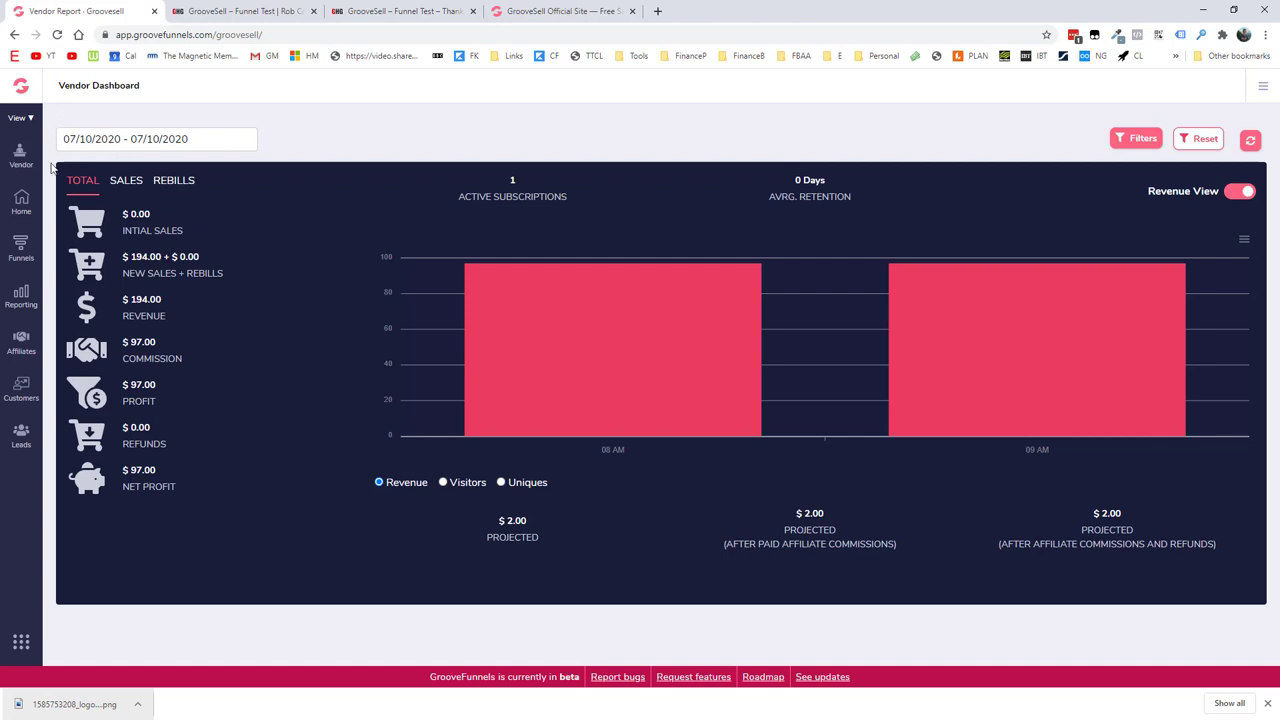
left_click(18, 250)
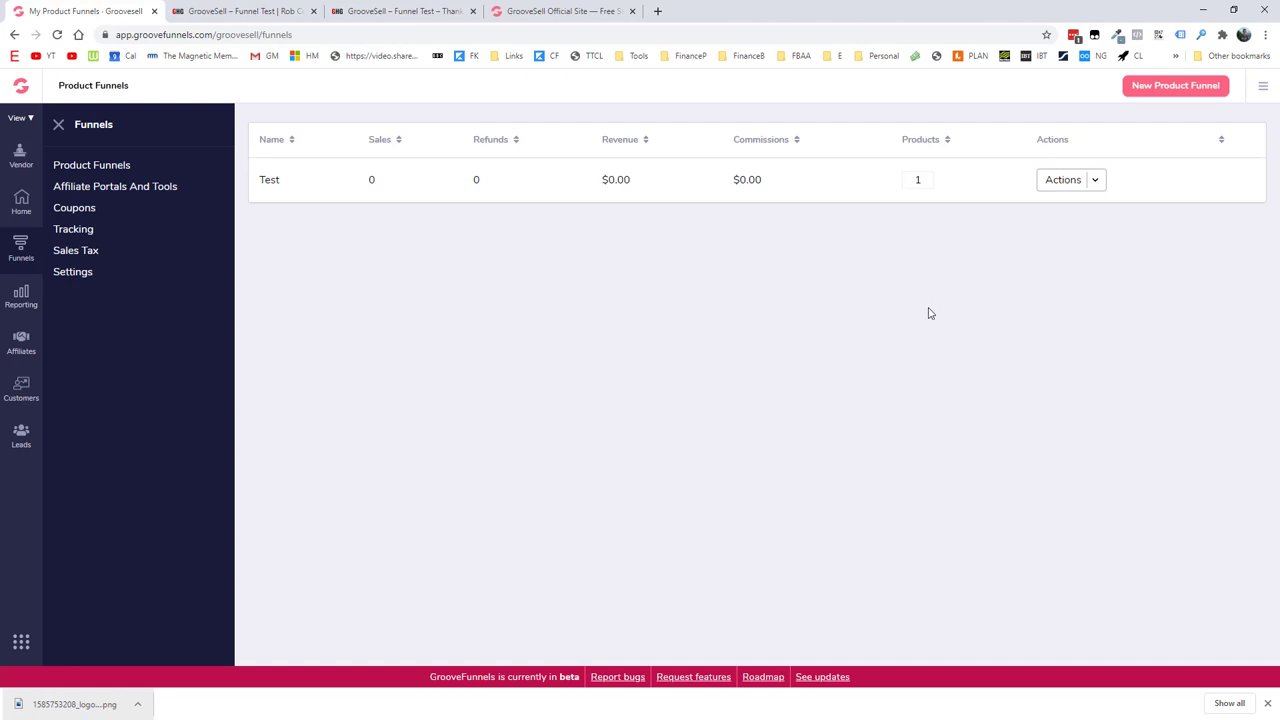
left_click(1164, 89)
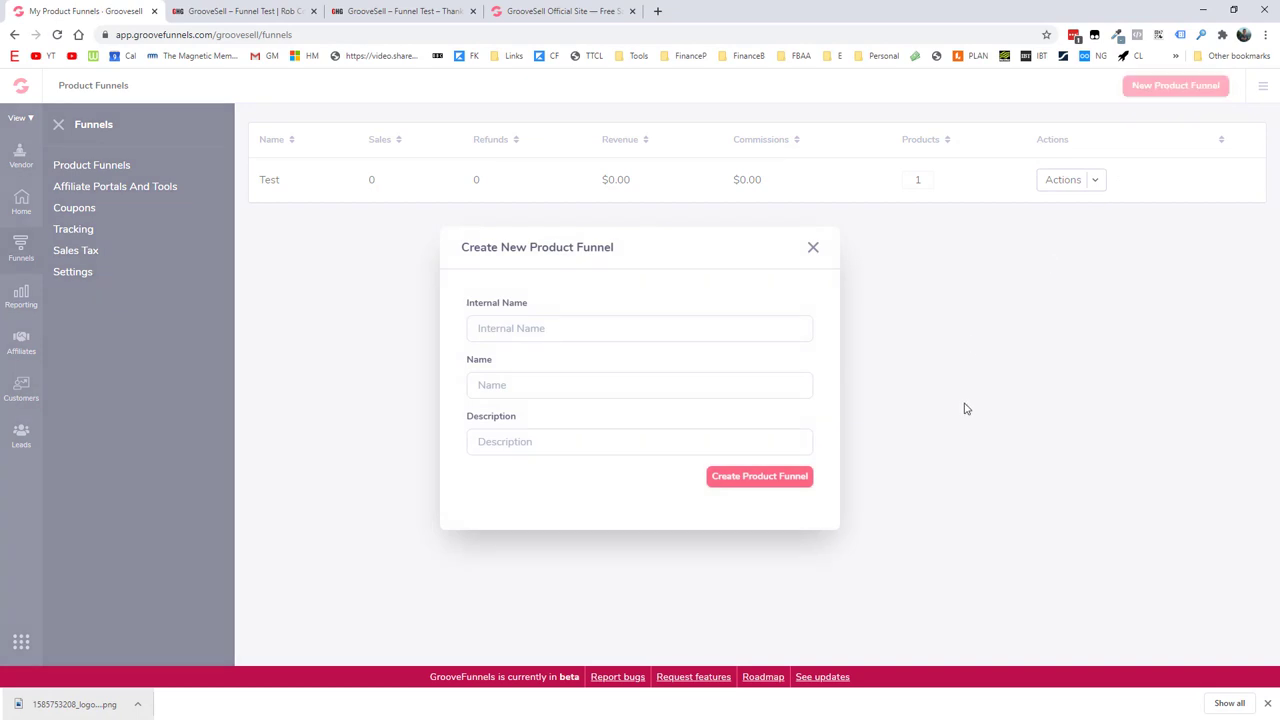
left_click(588, 327)
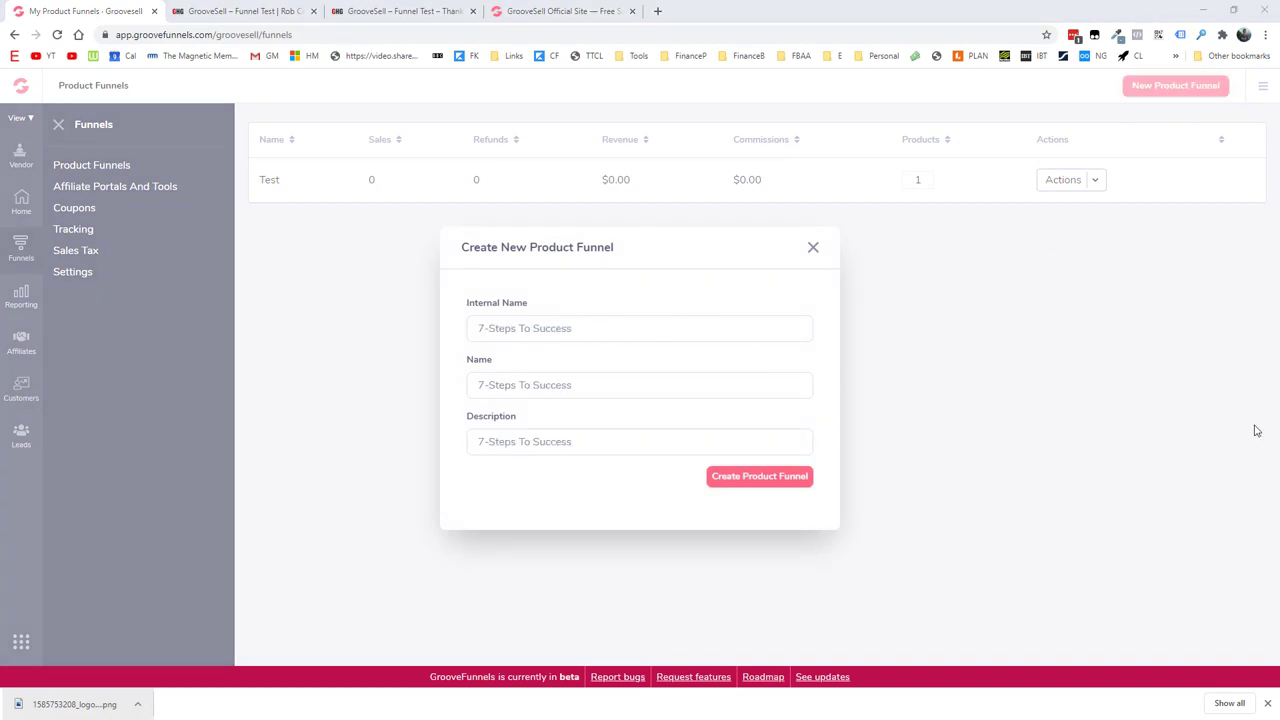
left_click(758, 479)
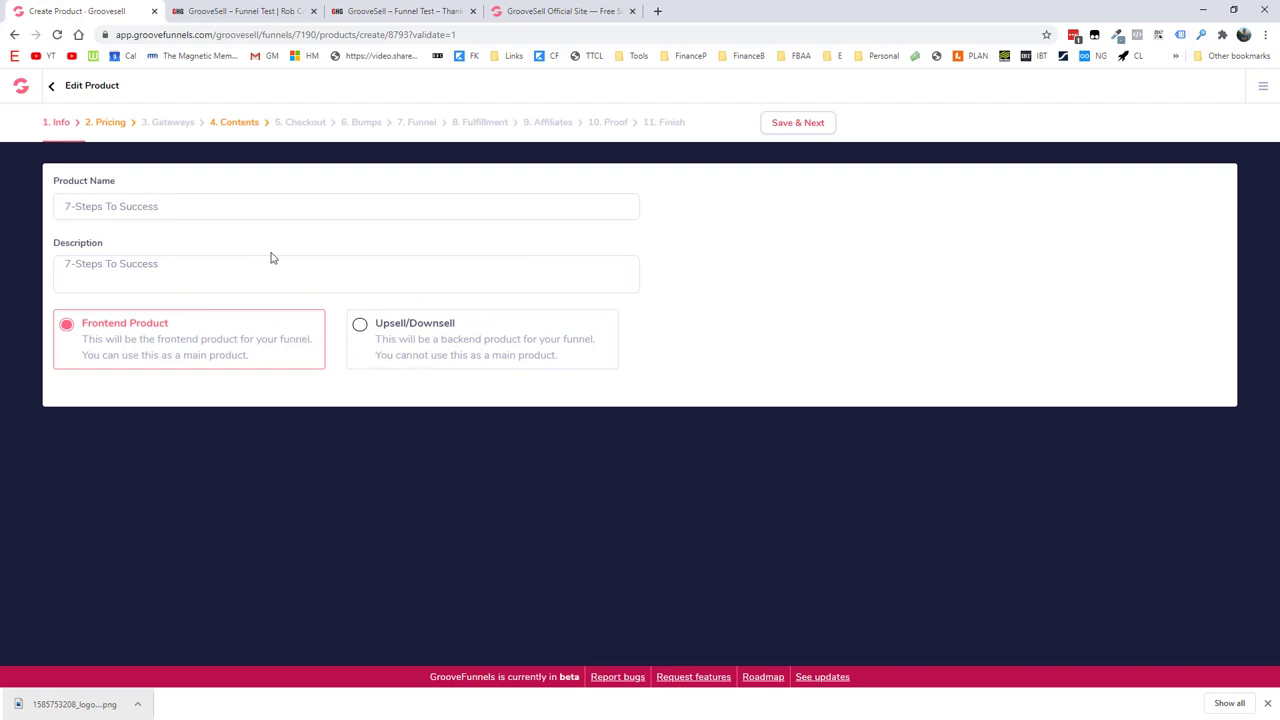
Save the product info as a frontend product and name its price point "One time $97"
left_click(797, 124)
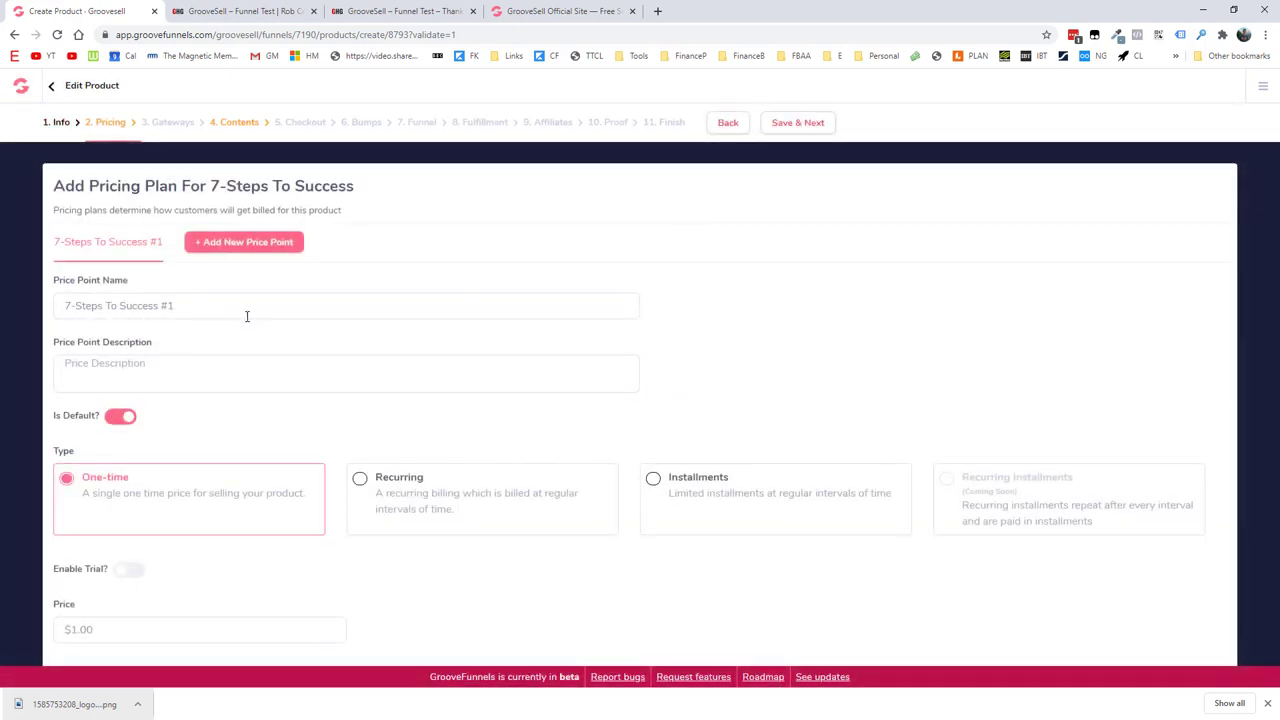
triple_click(246, 310)
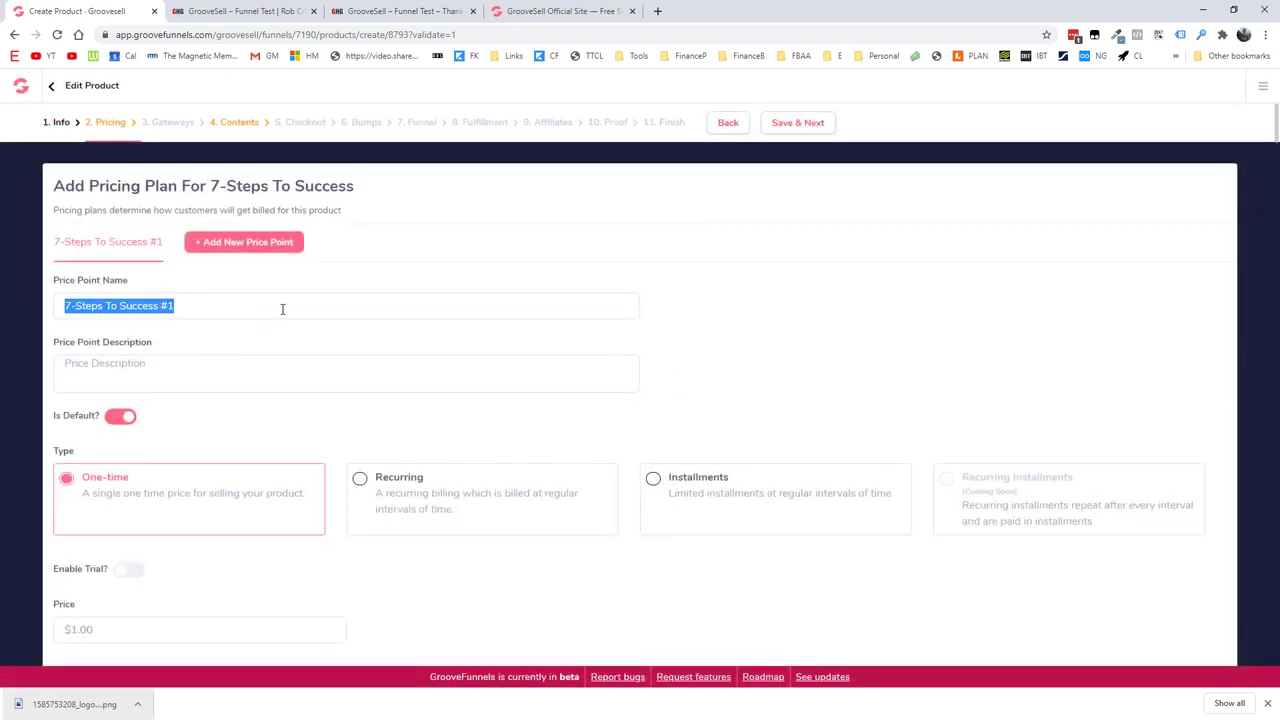
type("One time")
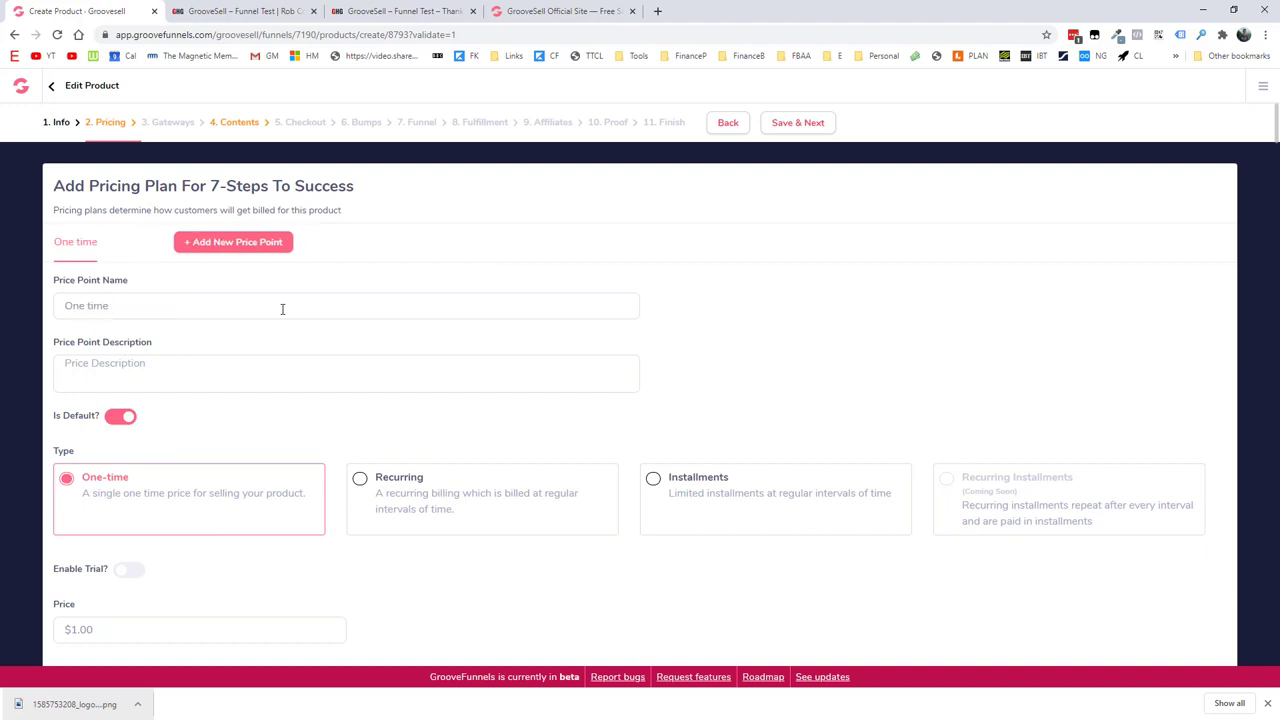
type(" $97")
Set the price point to one-time billing at a price of 97 and try to save the pricing
scroll(255, 340, "down", 1)
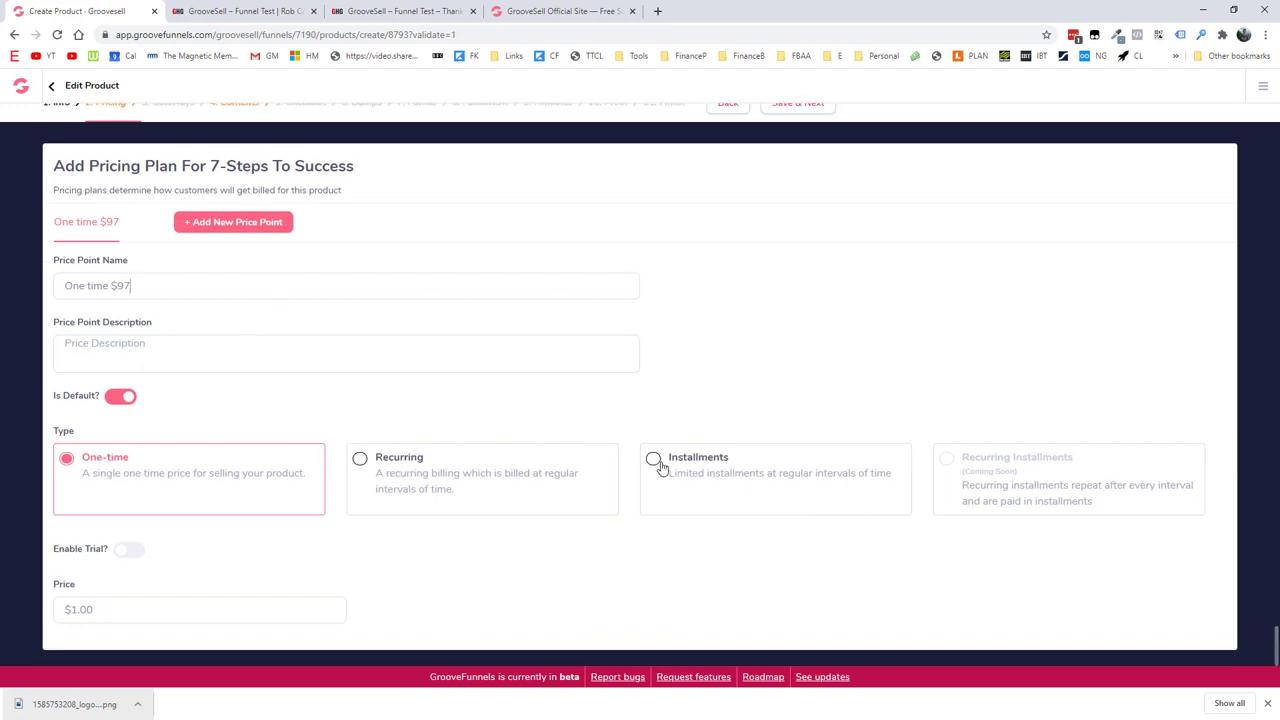
left_click(372, 500)
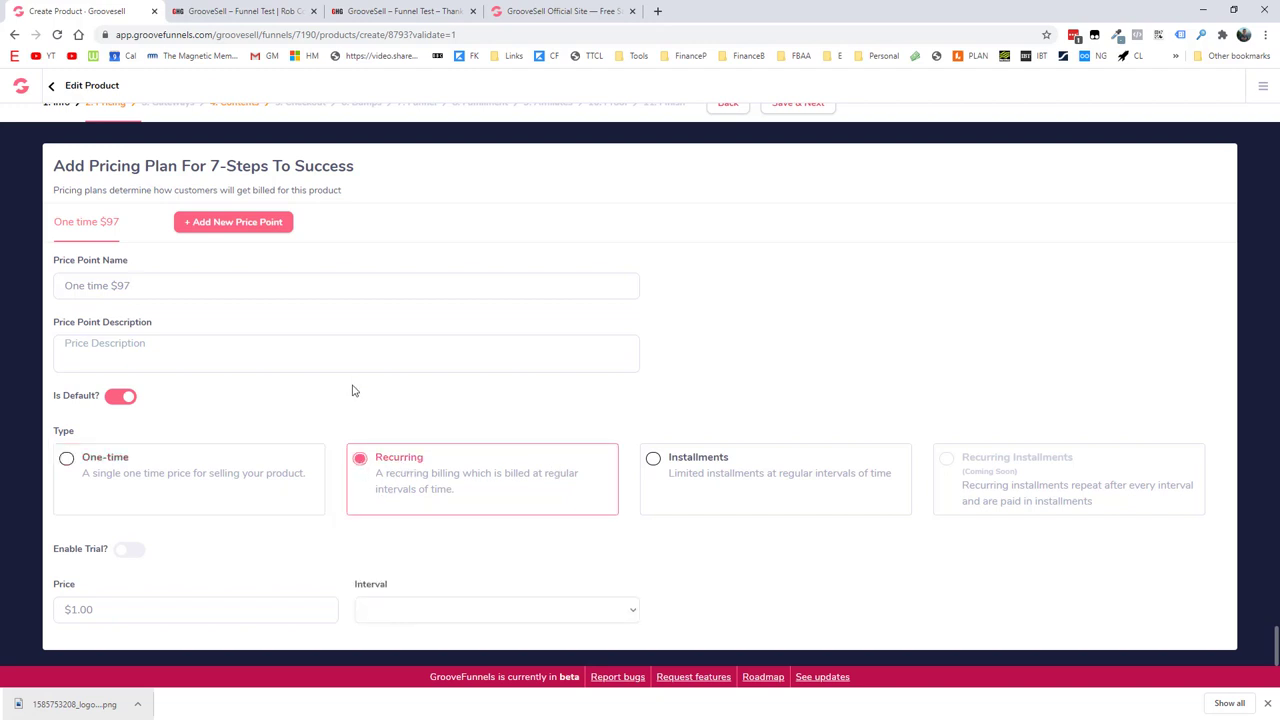
left_click(113, 464)
left_click(122, 609)
type("97")
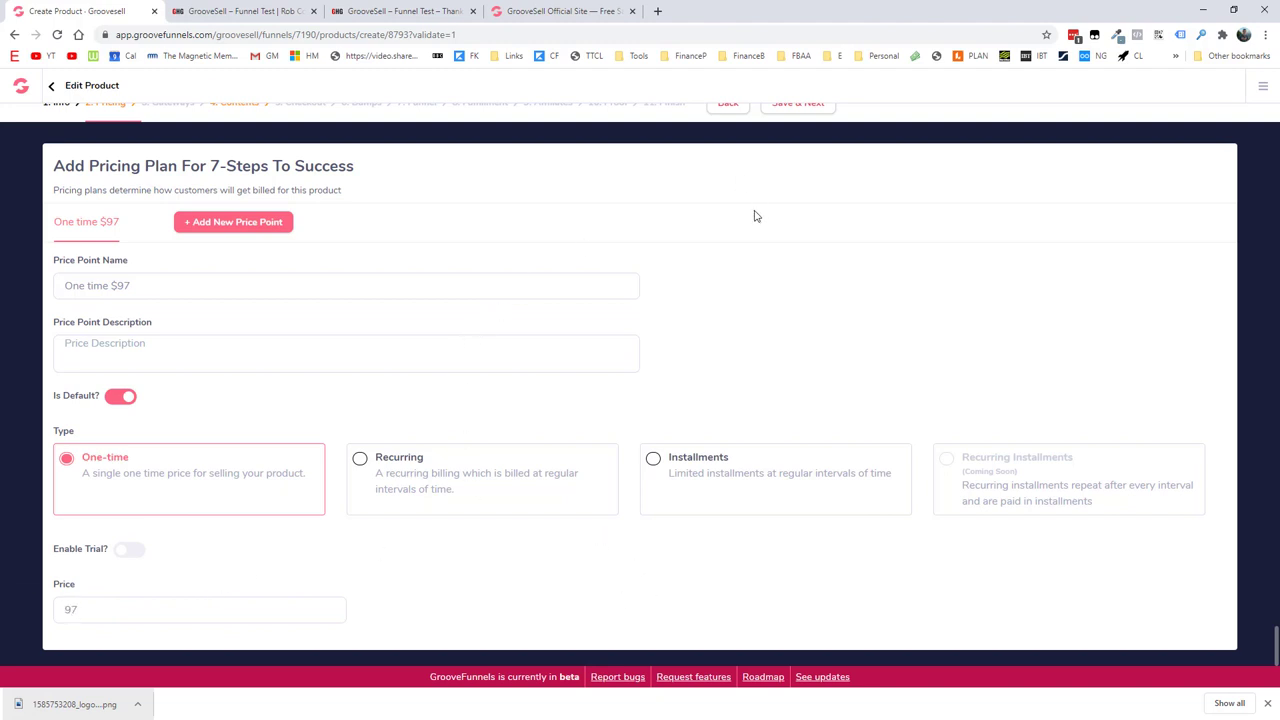
scroll(758, 208, "up", 1)
left_click(792, 127)
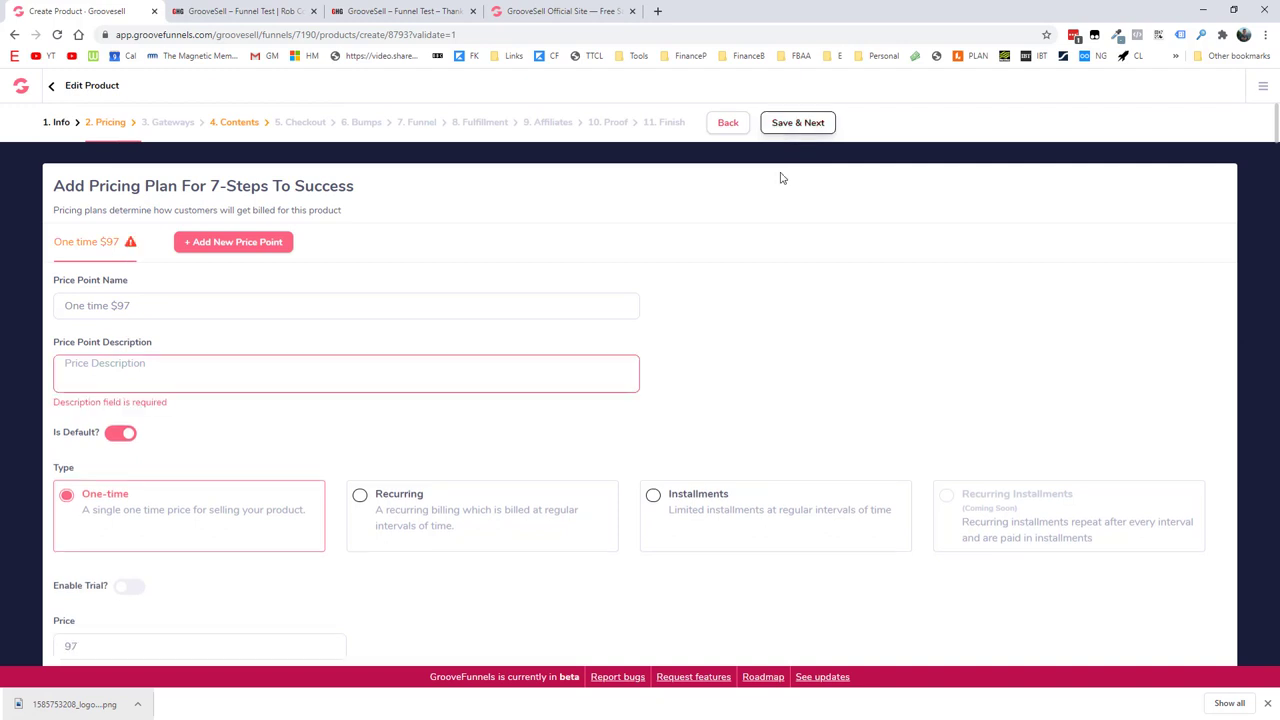
Copy the price point name "One time $97" into its description and save the pricing plan
left_click_drag(163, 305, 50, 308)
key("ctrl+c")
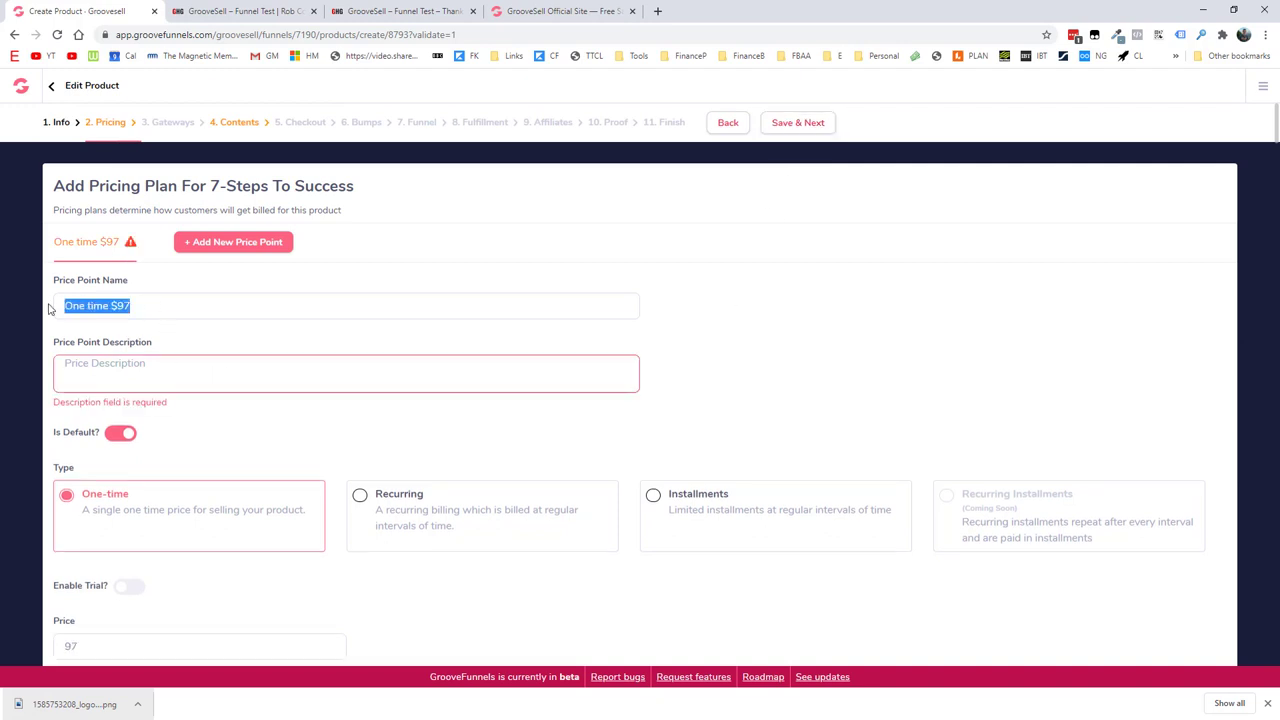
left_click(174, 368)
key("ctrl+v")
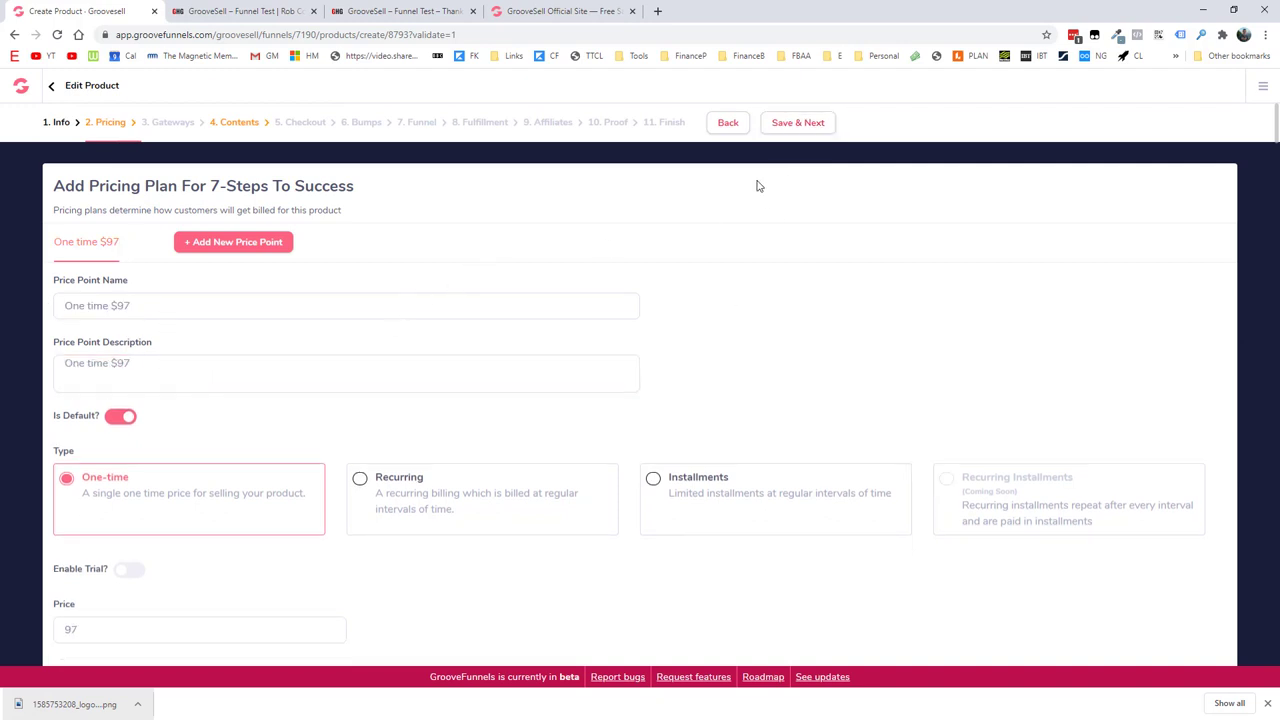
left_click(795, 124)
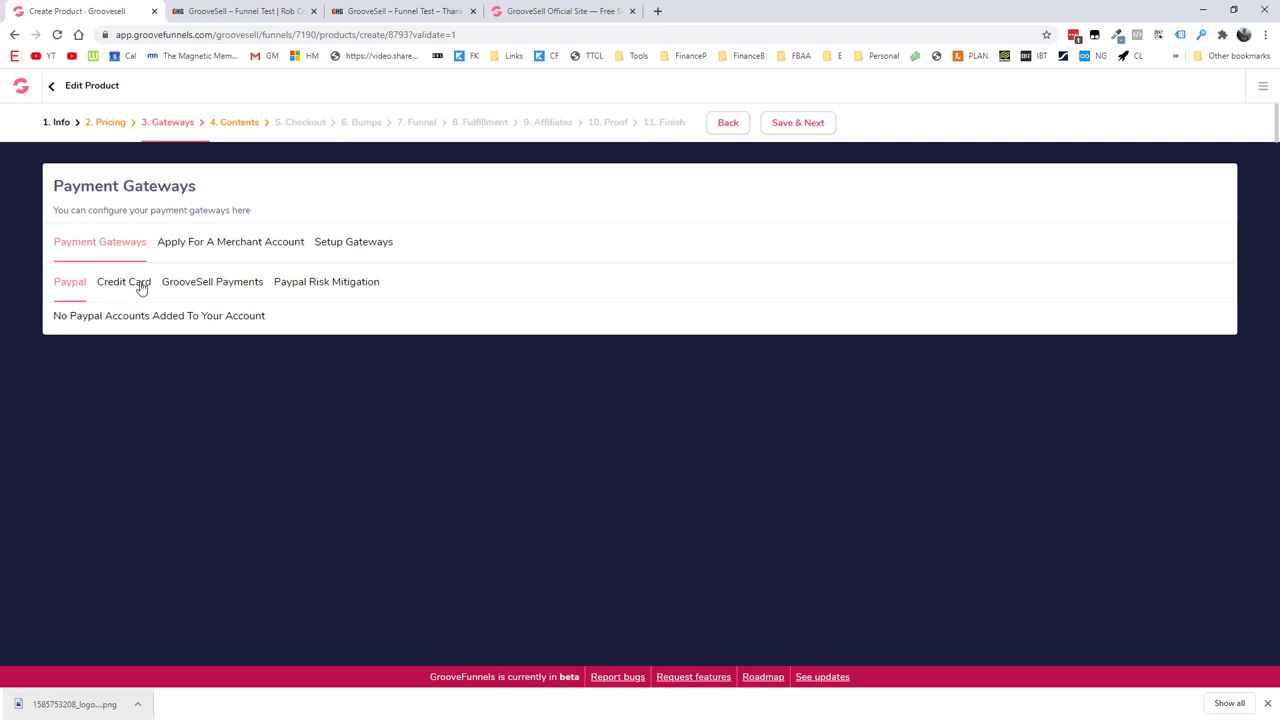
Add Stripe Test Account as a credit card gateway with an allocation of 100
left_click(141, 288)
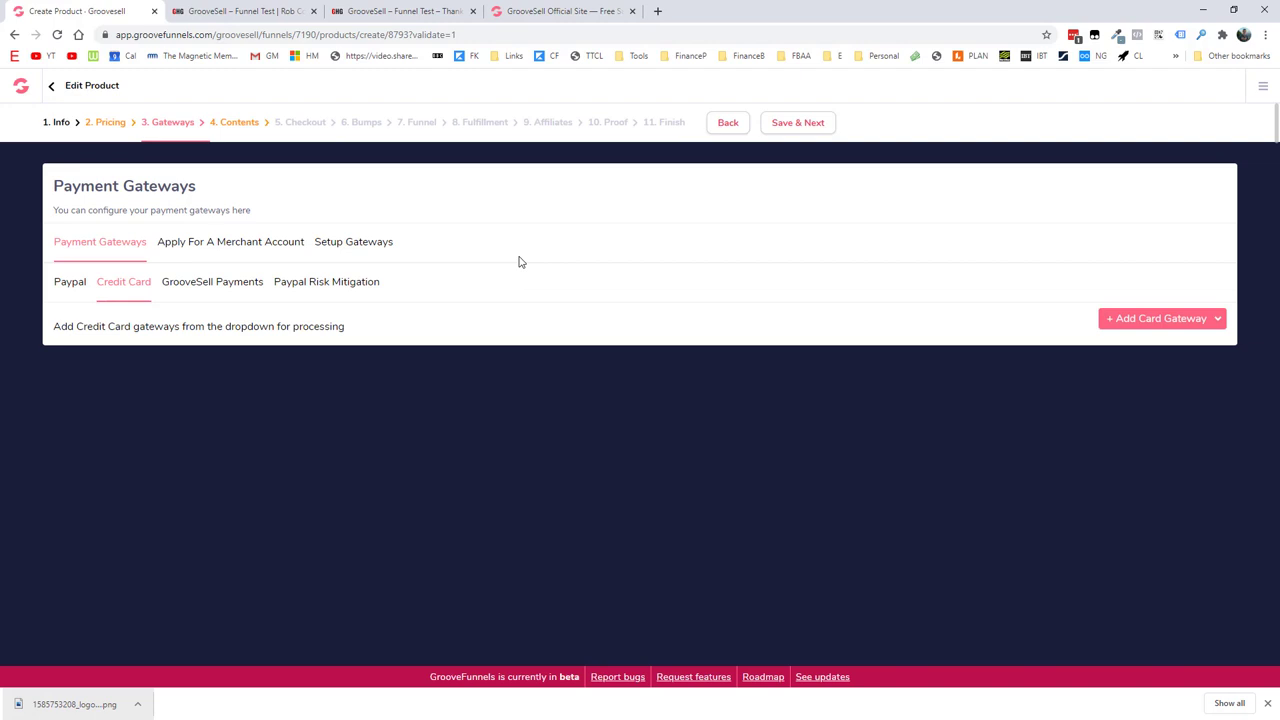
left_click(1145, 324)
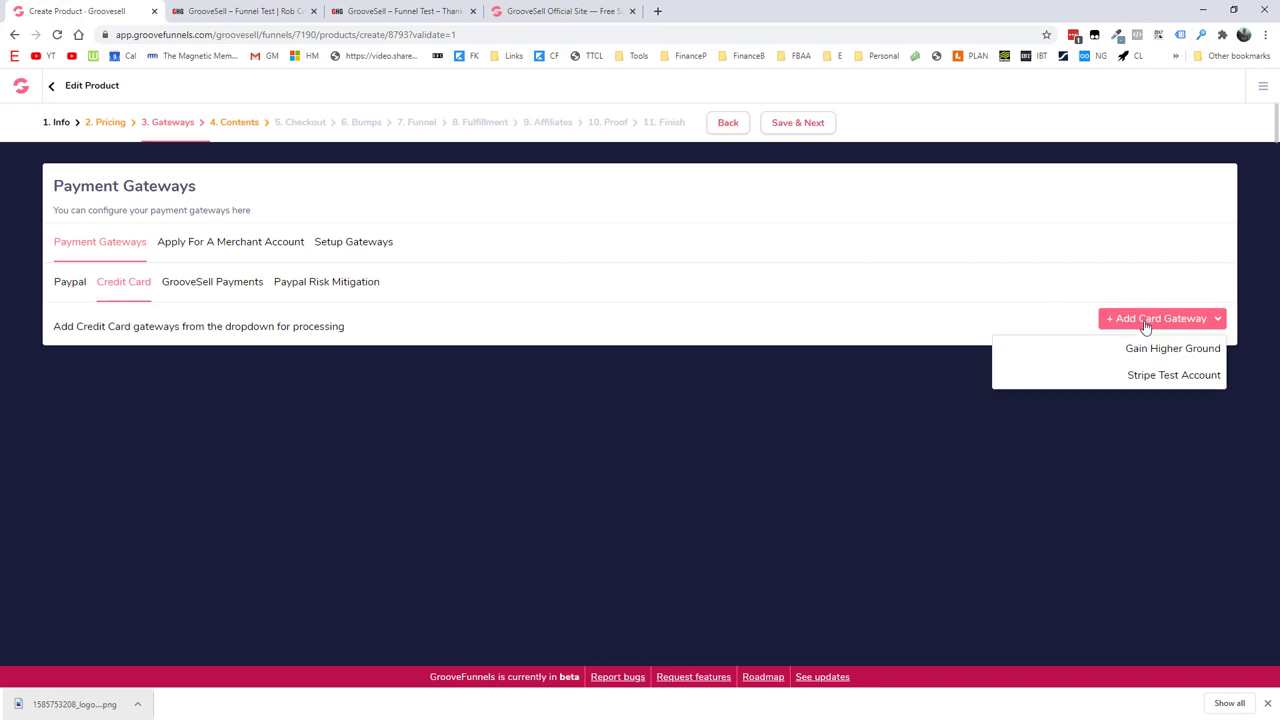
left_click(1155, 378)
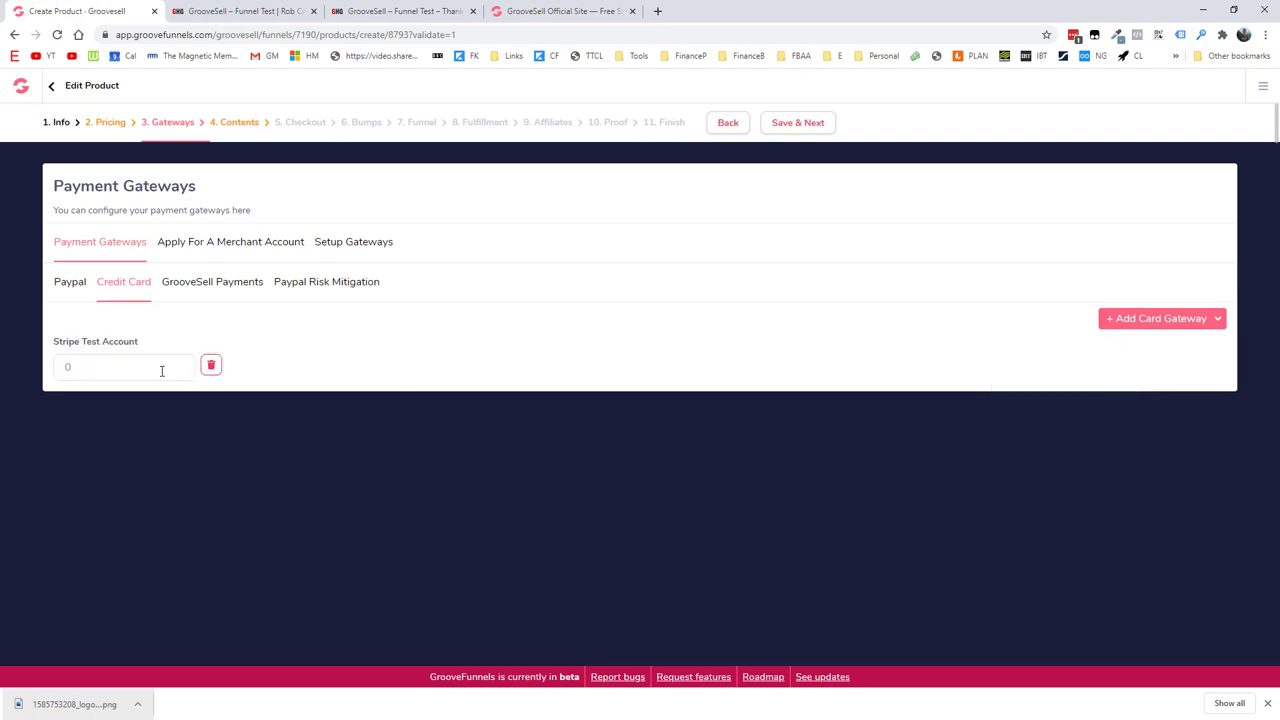
left_click_drag(148, 366, 61, 364)
type("100")
Try splitting card processing 50/50 between Stripe Test Account and an added Gain Higher Ground gateway, and remove the added gateway
left_click(1150, 320)
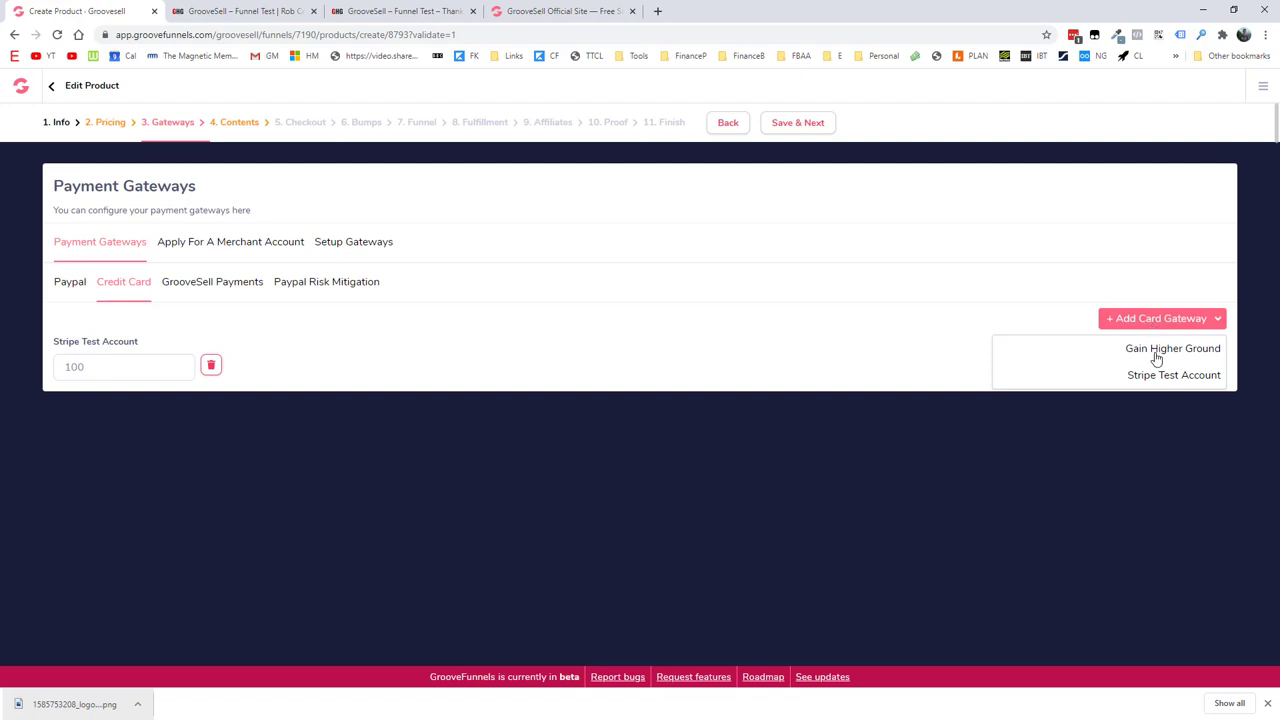
left_click(1157, 350)
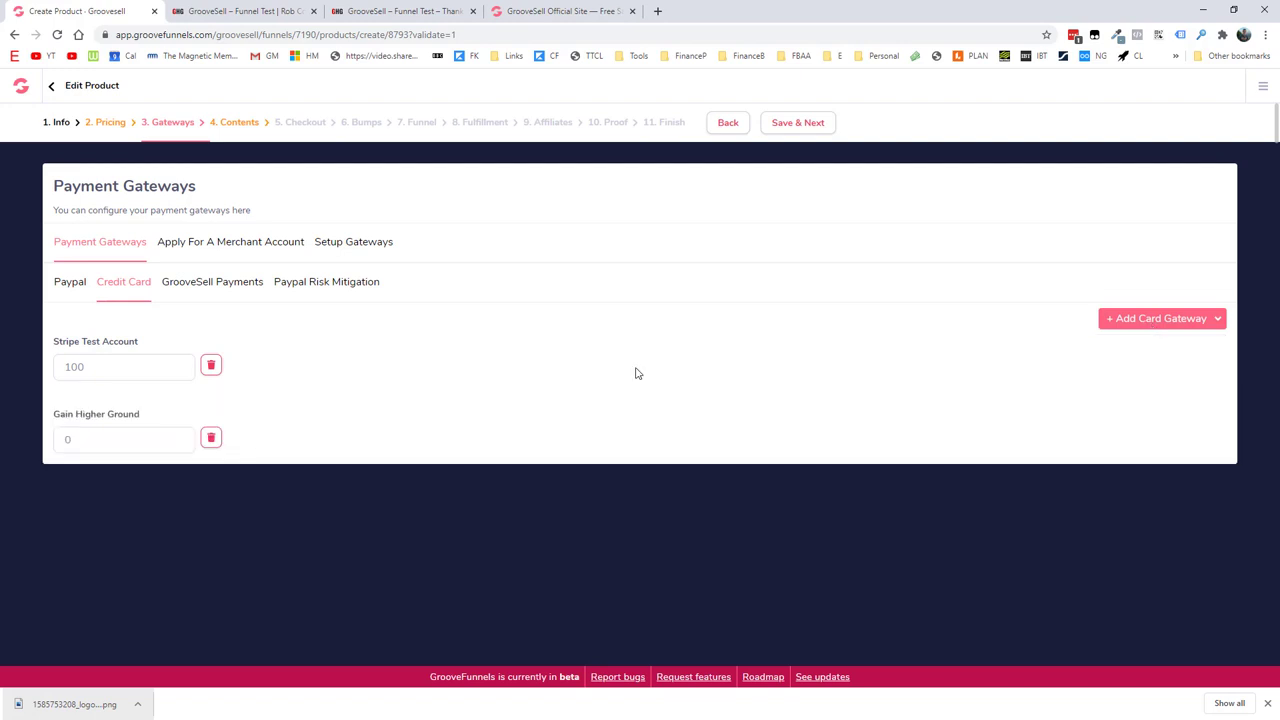
double_click(90, 439)
type("50")
double_click(94, 366)
type("5")
left_click(211, 440)
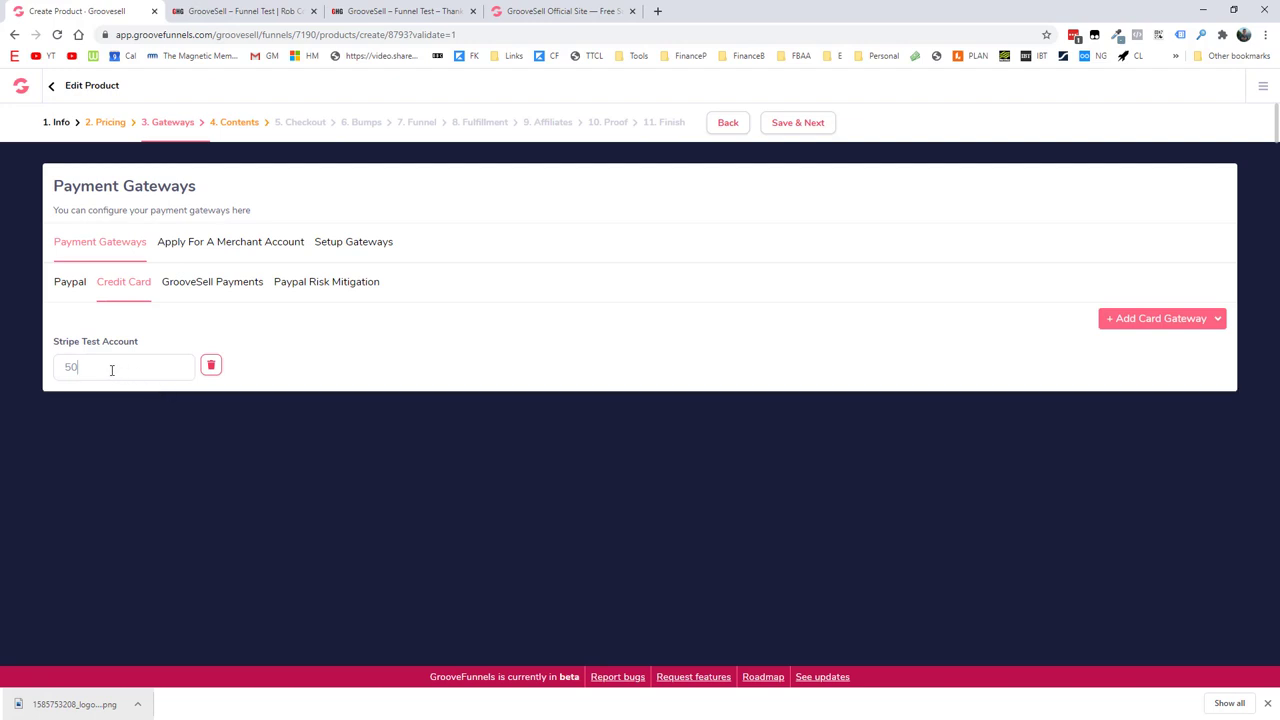
Set the Stripe Test Account gateway's allocation to 100 and save the payment gateways
left_click_drag(109, 366, 11, 366)
type("100")
left_click(803, 124)
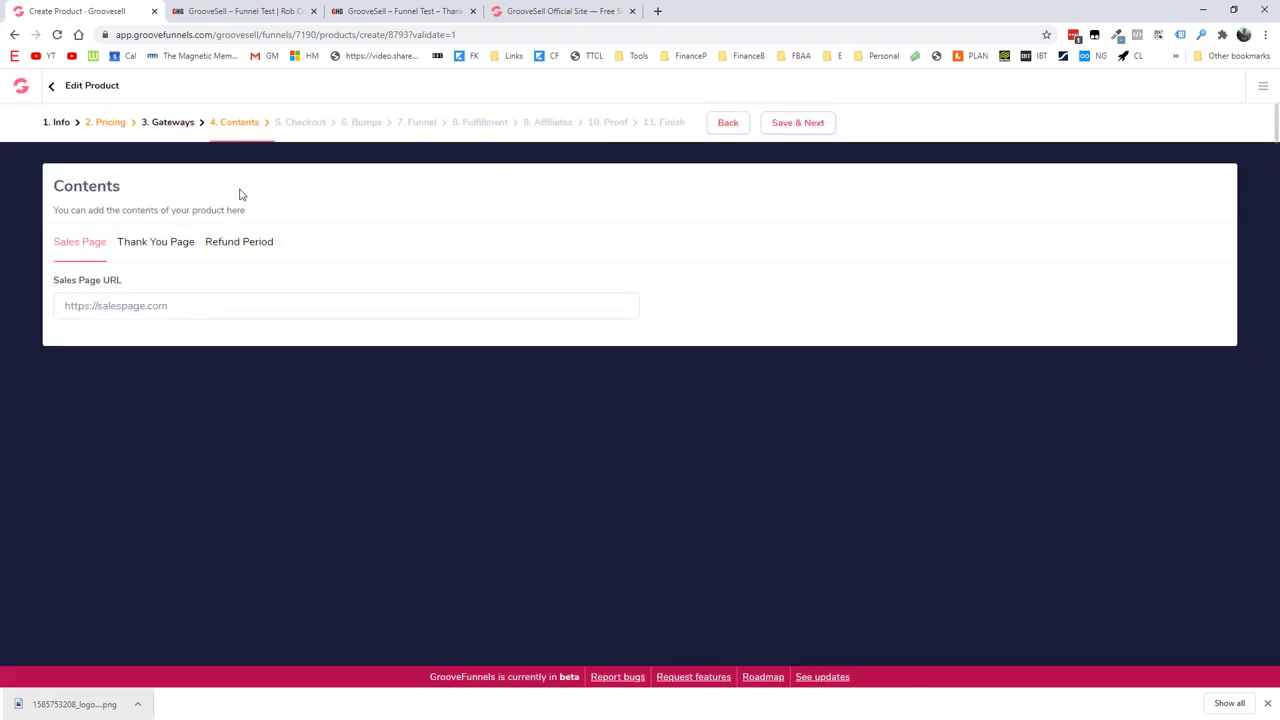
left_click(211, 309)
type("https://salespage.com")
left_click(265, 10)
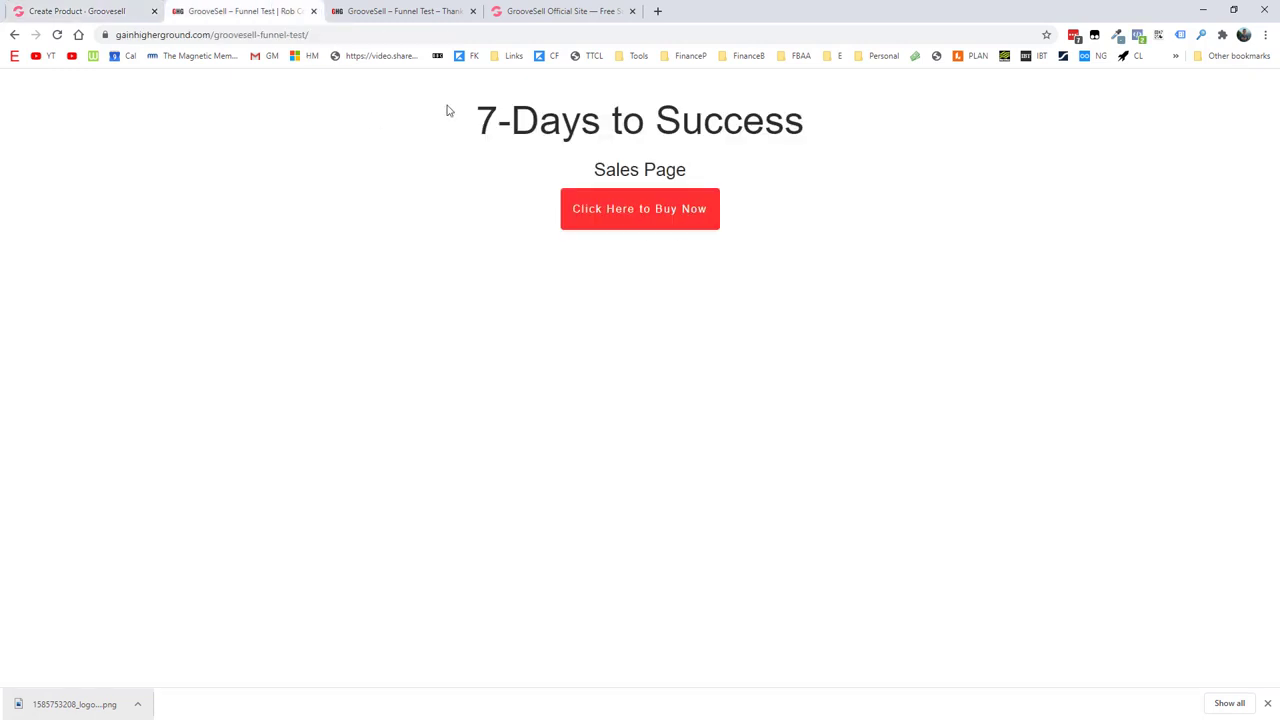
left_click(336, 35)
key("ctrl+c")
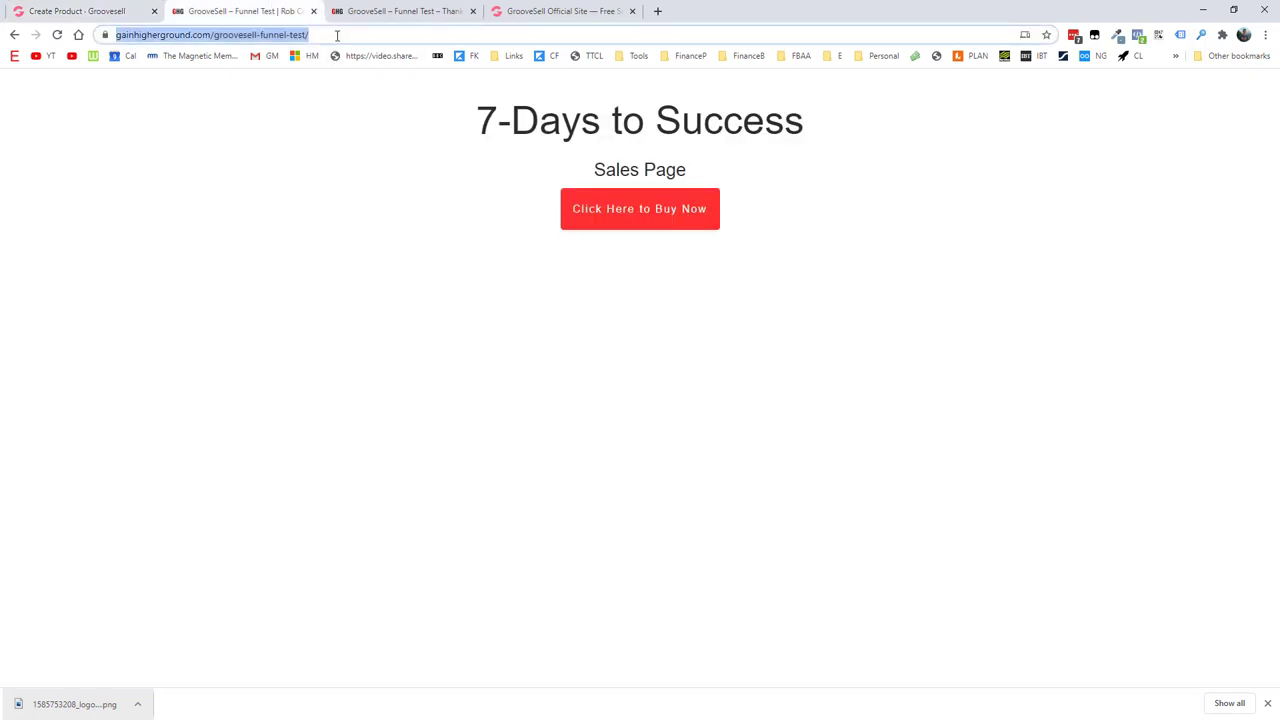
left_click(99, 10)
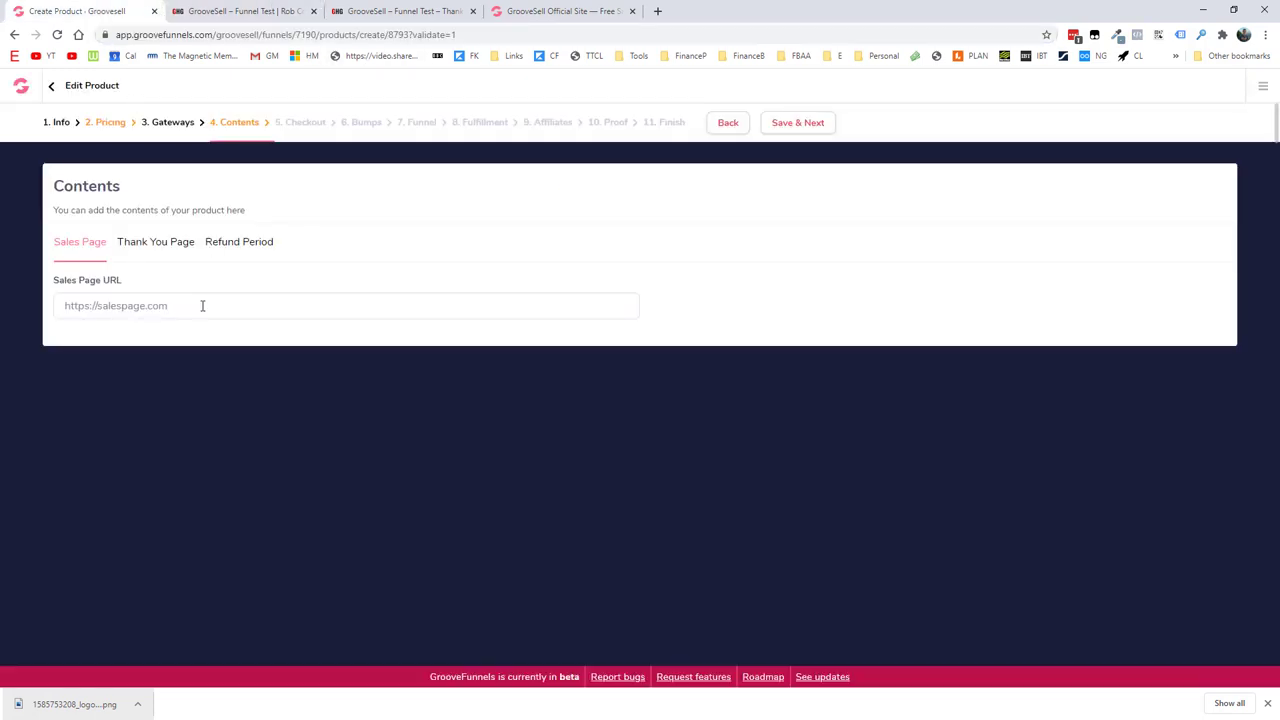
left_click_drag(202, 305, 58, 305)
key("ctrl+v")
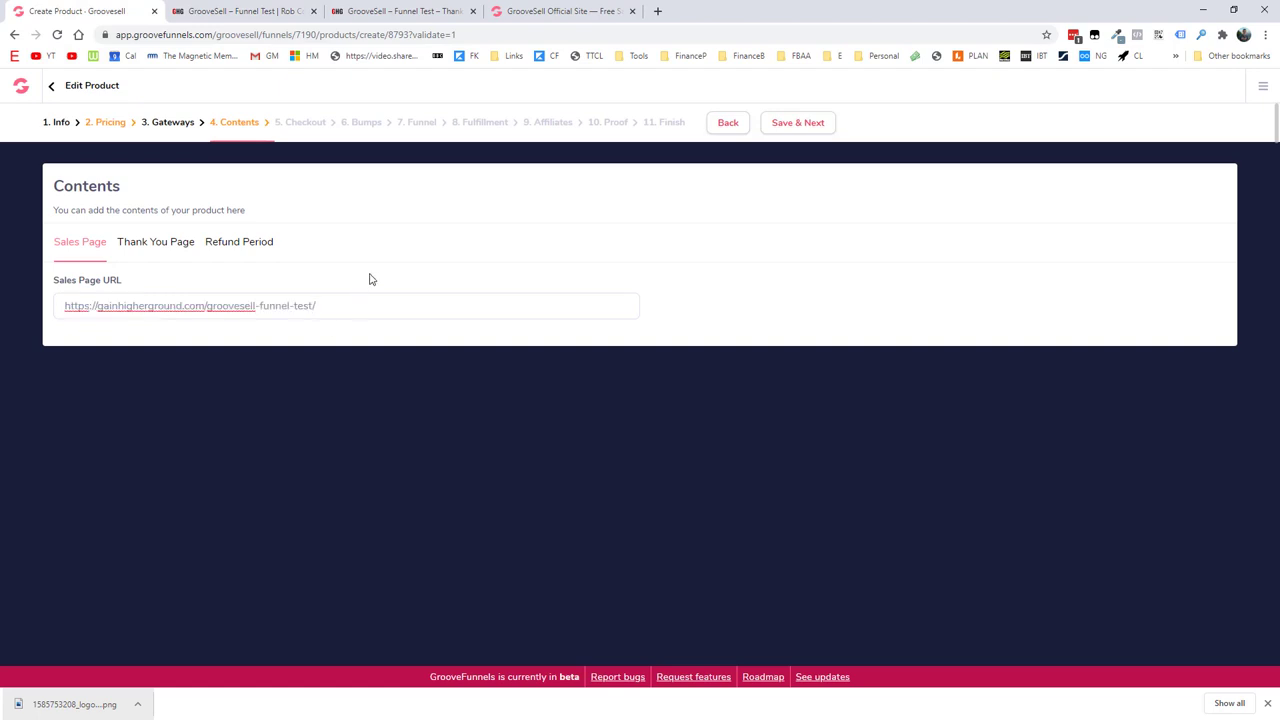
left_click(369, 279)
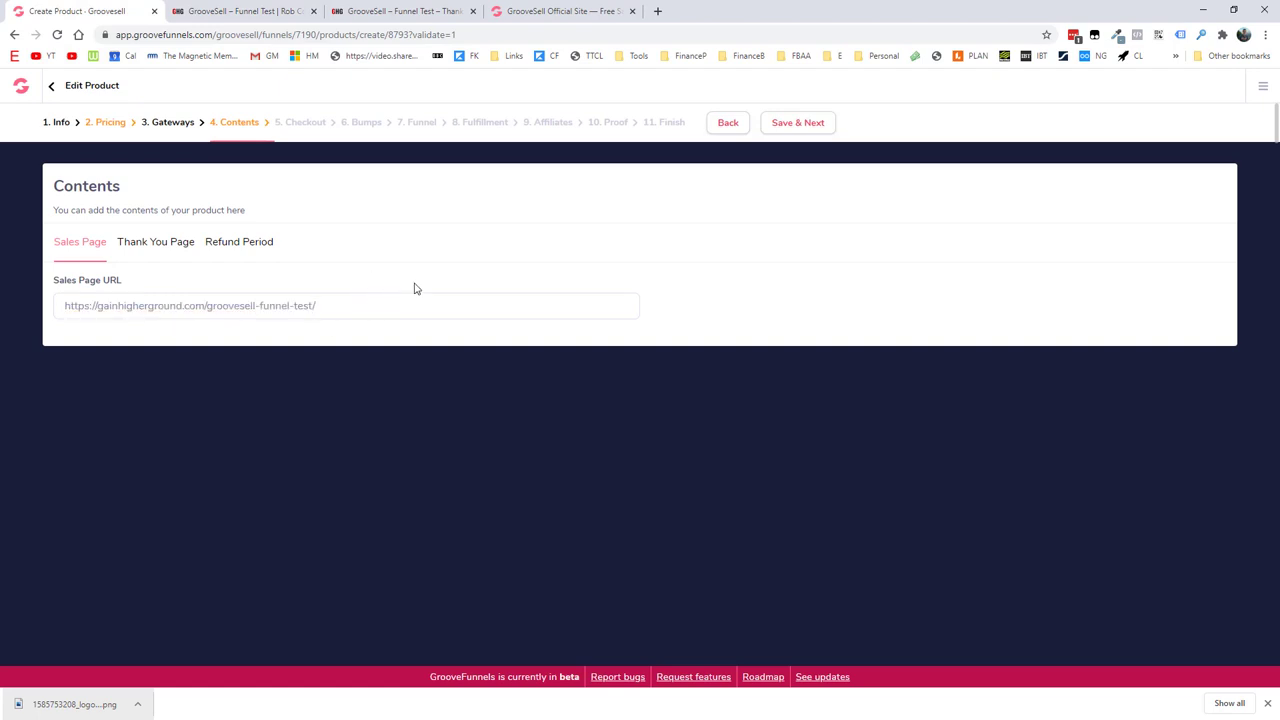
left_click(160, 245)
left_click(399, 14)
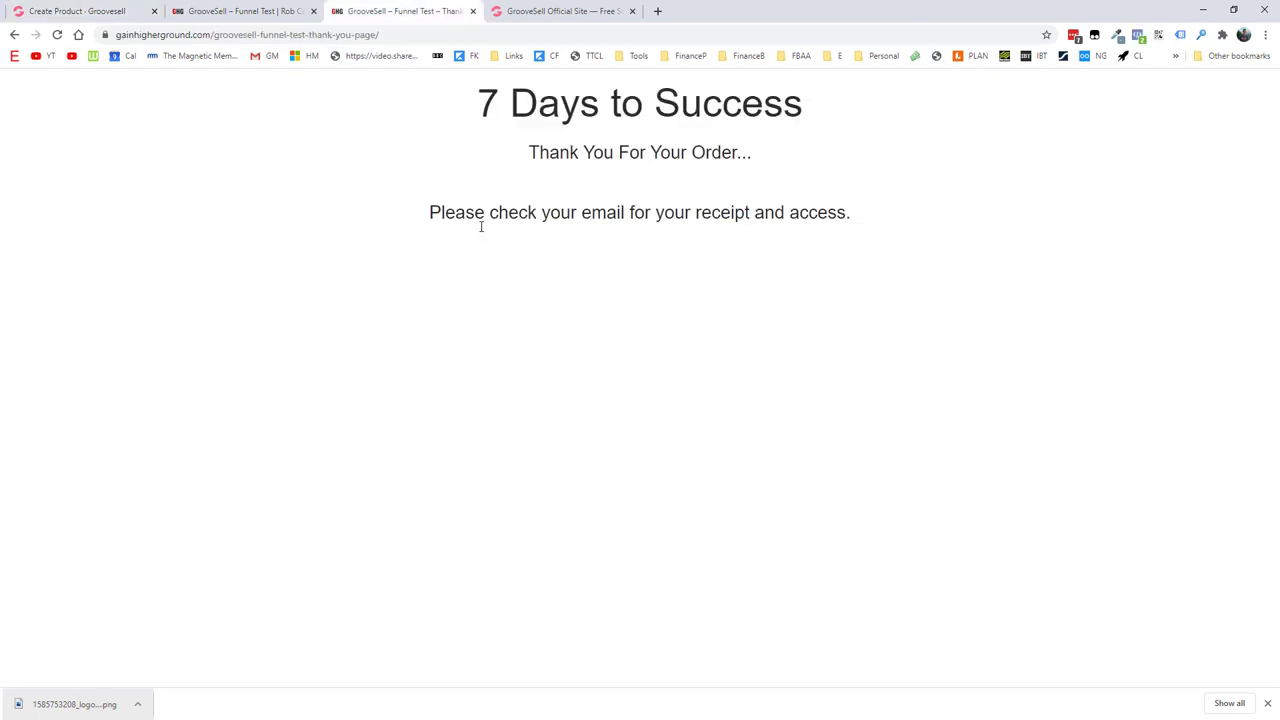
left_click(390, 35)
key("ctrl+c")
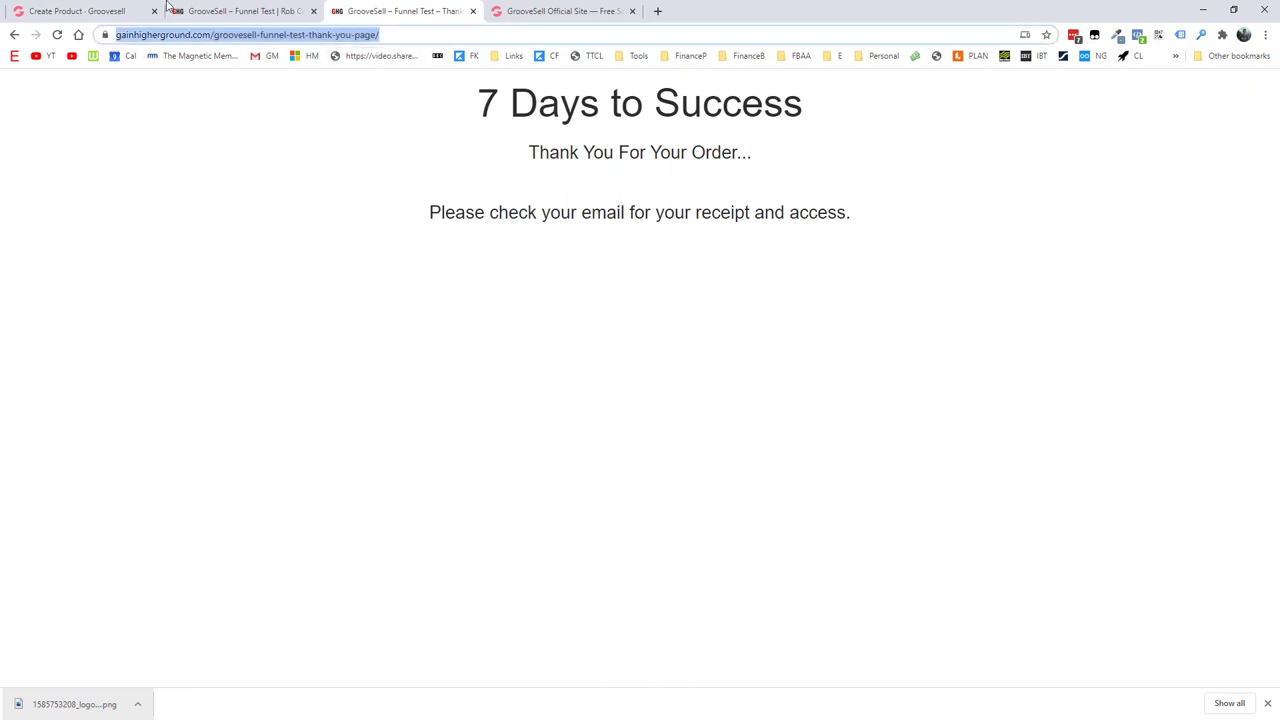
left_click(116, 7)
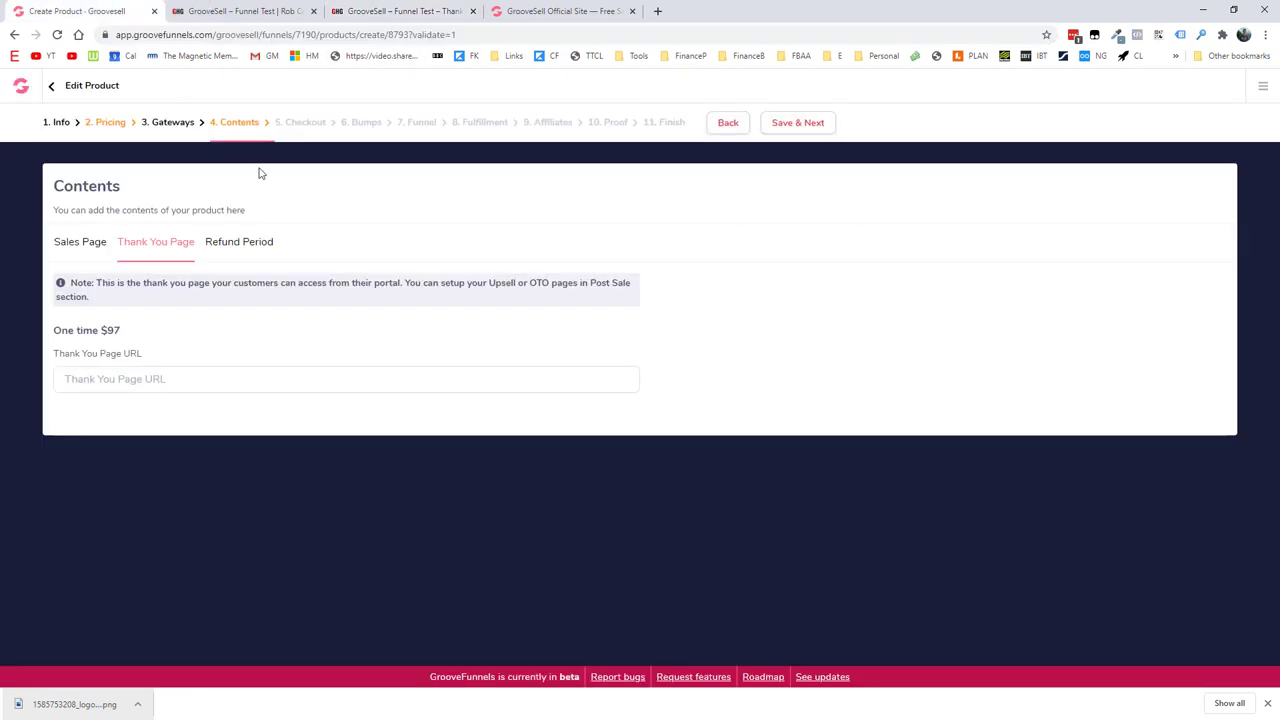
left_click(183, 381)
key("ctrl+v")
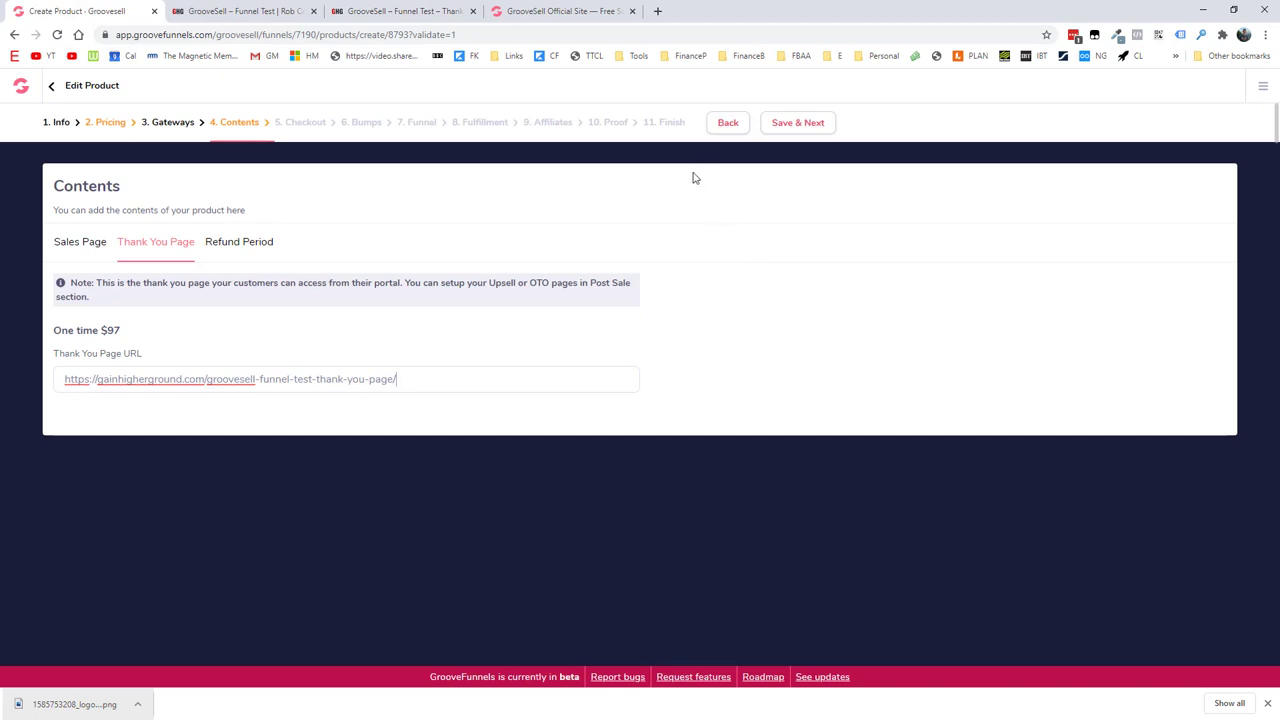
Set the refund period to 30 and save the product contents
left_click(250, 245)
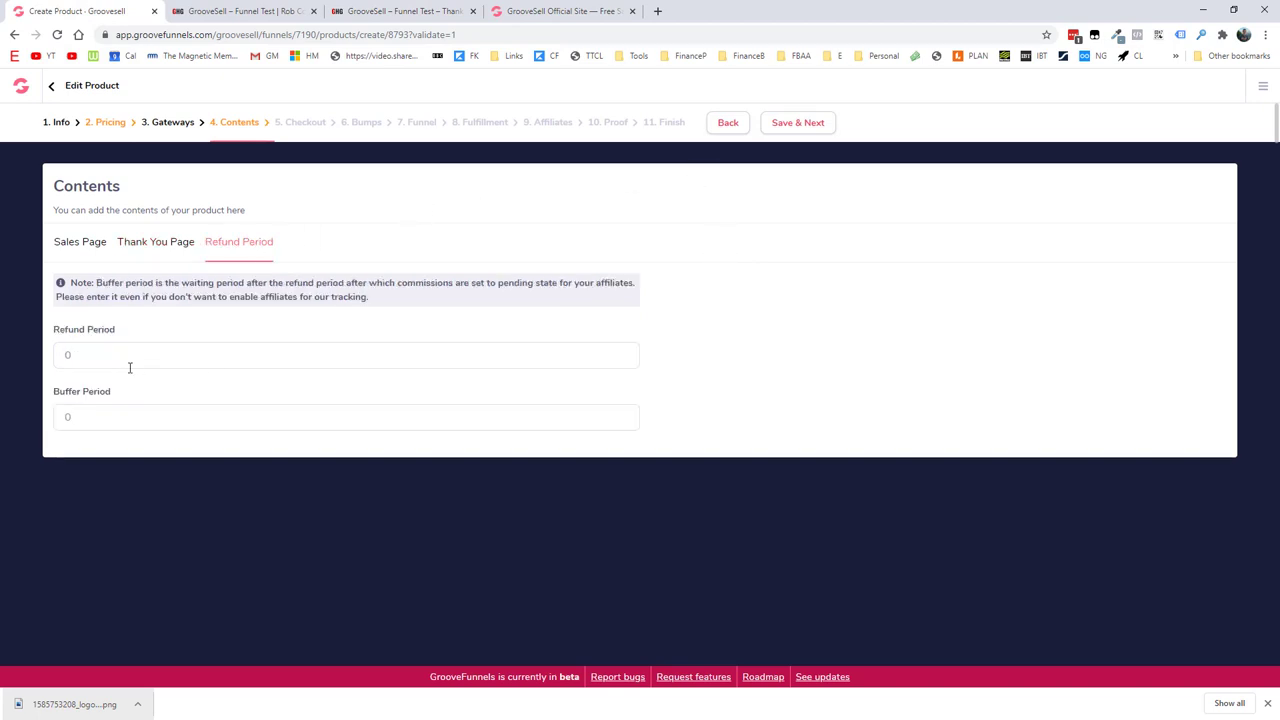
left_click(75, 356)
type("30")
left_click(786, 126)
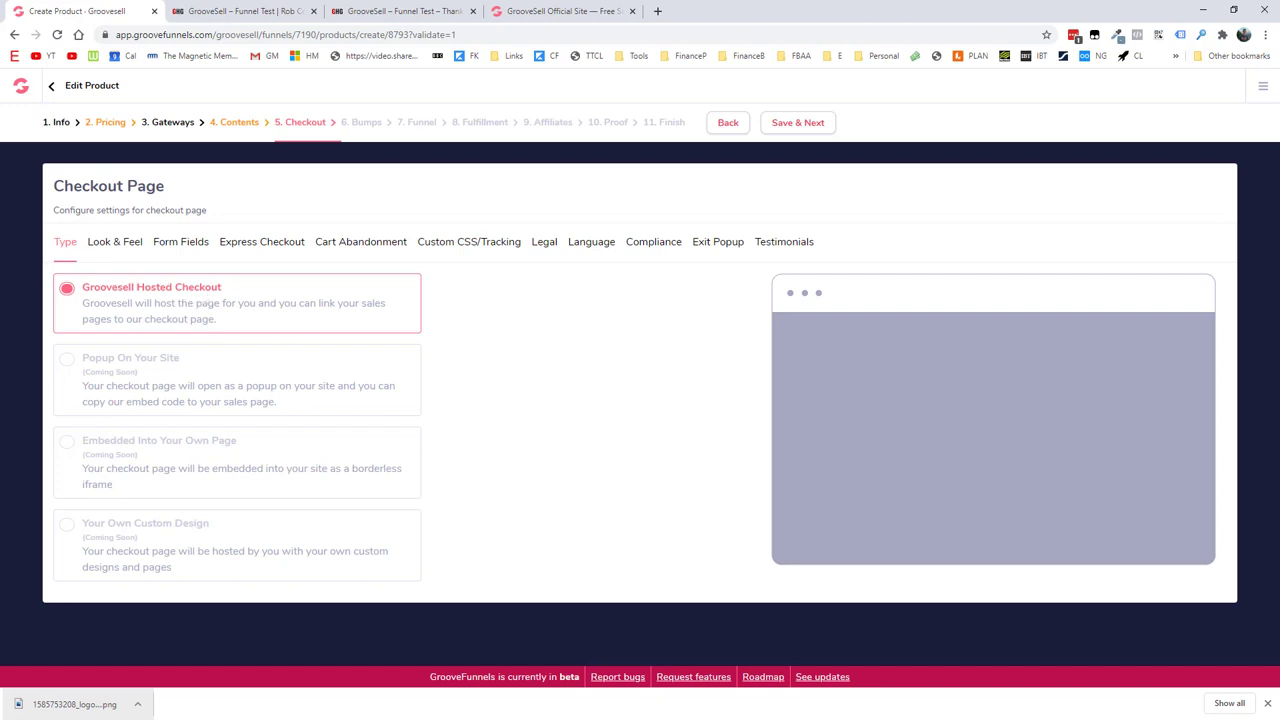
Remove the Company, Phone, City And Postal Code and Address fields from the checkout form
left_click(112, 248)
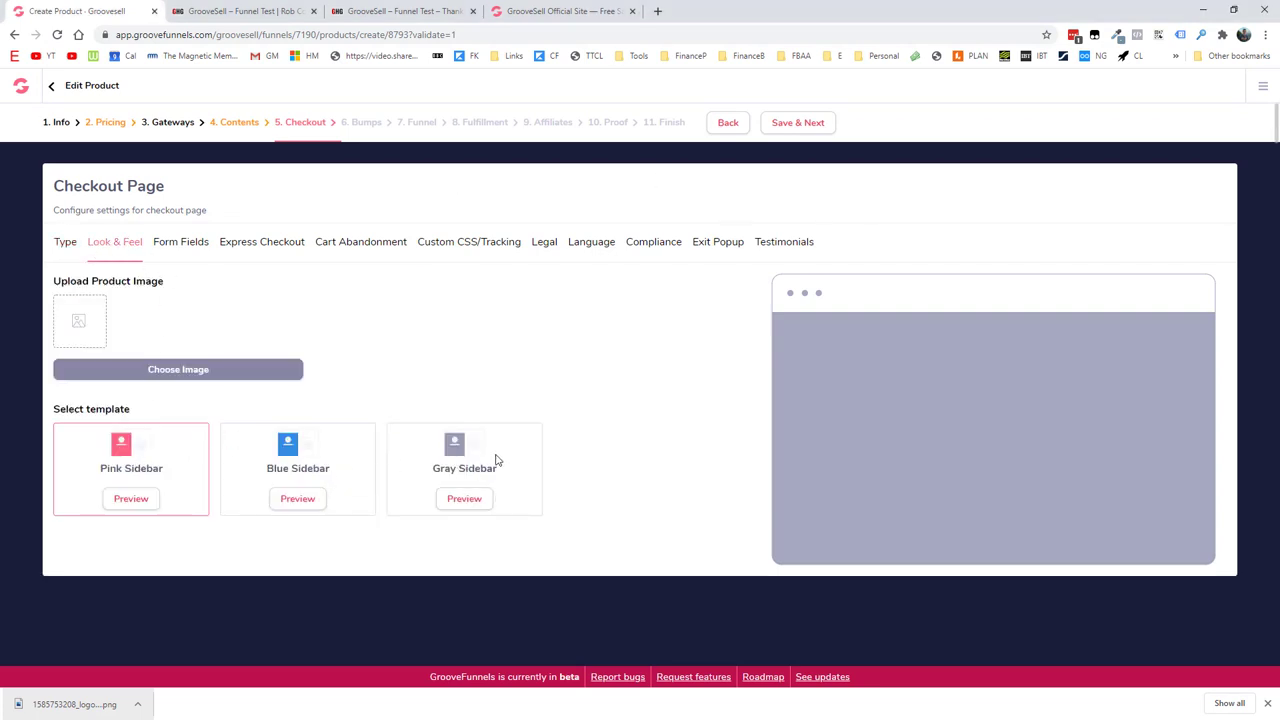
left_click(186, 248)
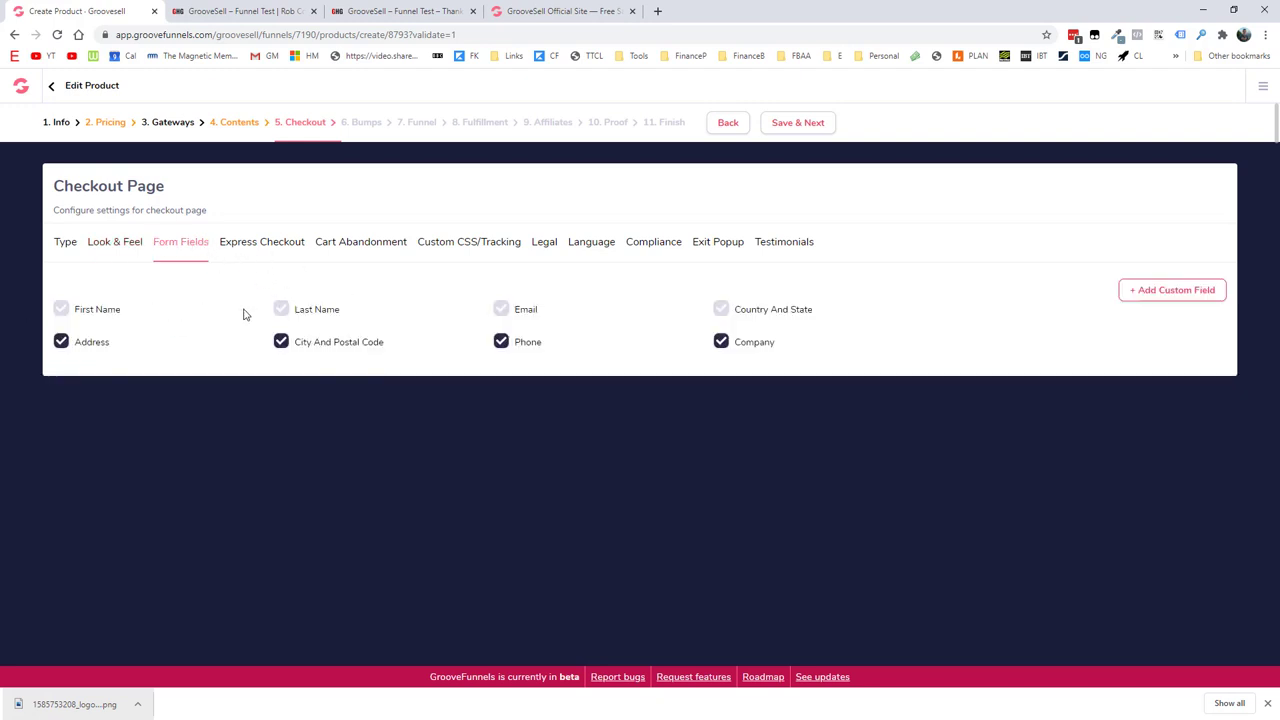
left_click(722, 343)
left_click(502, 345)
left_click(281, 343)
left_click(61, 342)
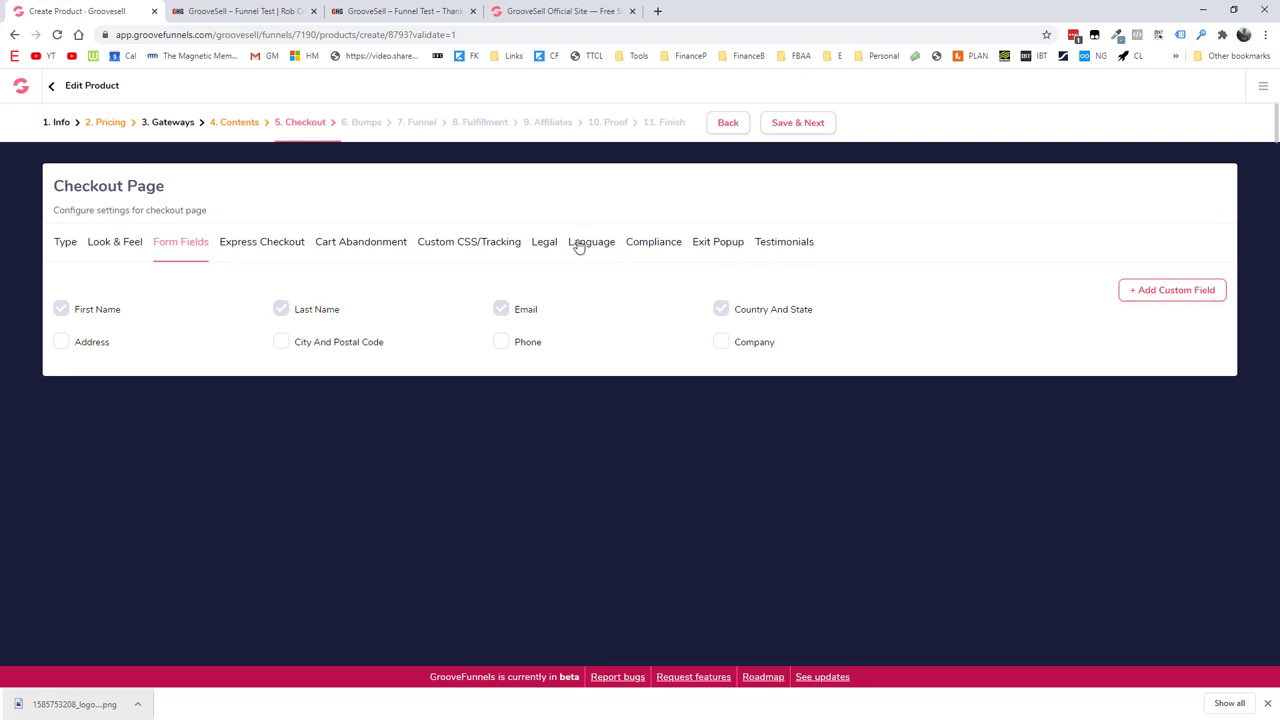
Save the checkout settings and accept the inactive order bump option and the Thank You Page post-transaction type
left_click(782, 244)
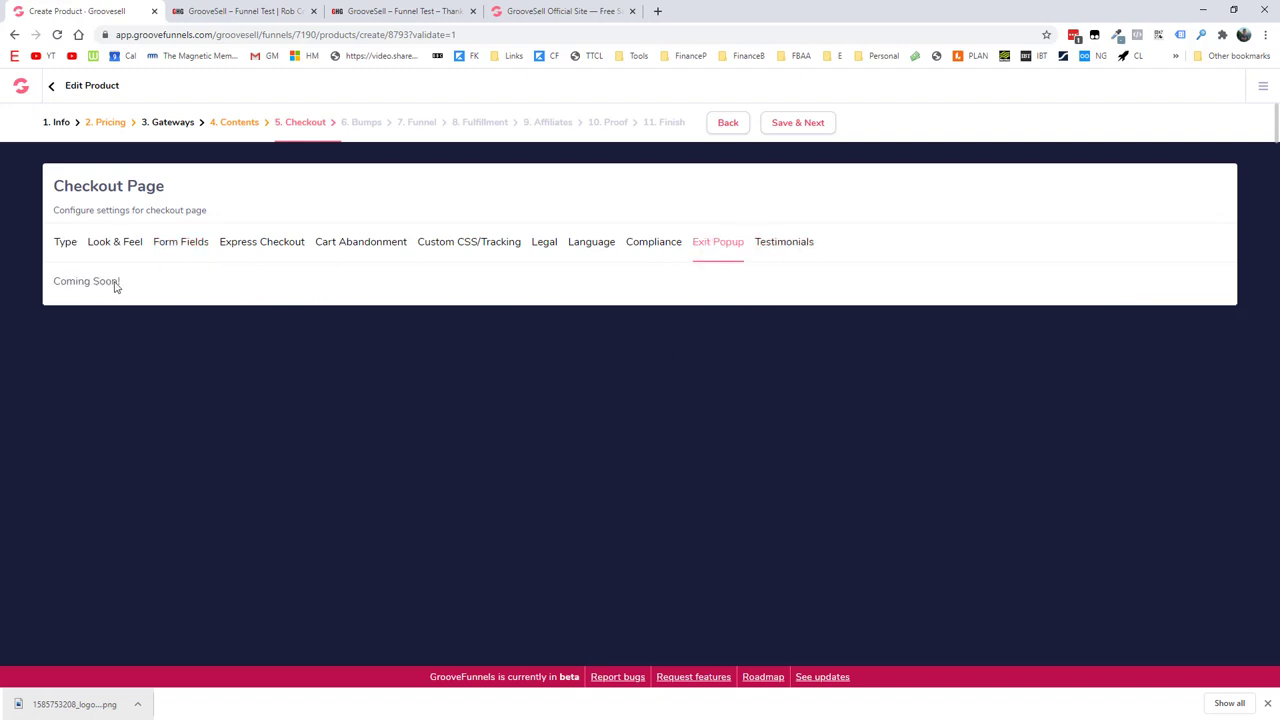
left_click(357, 243)
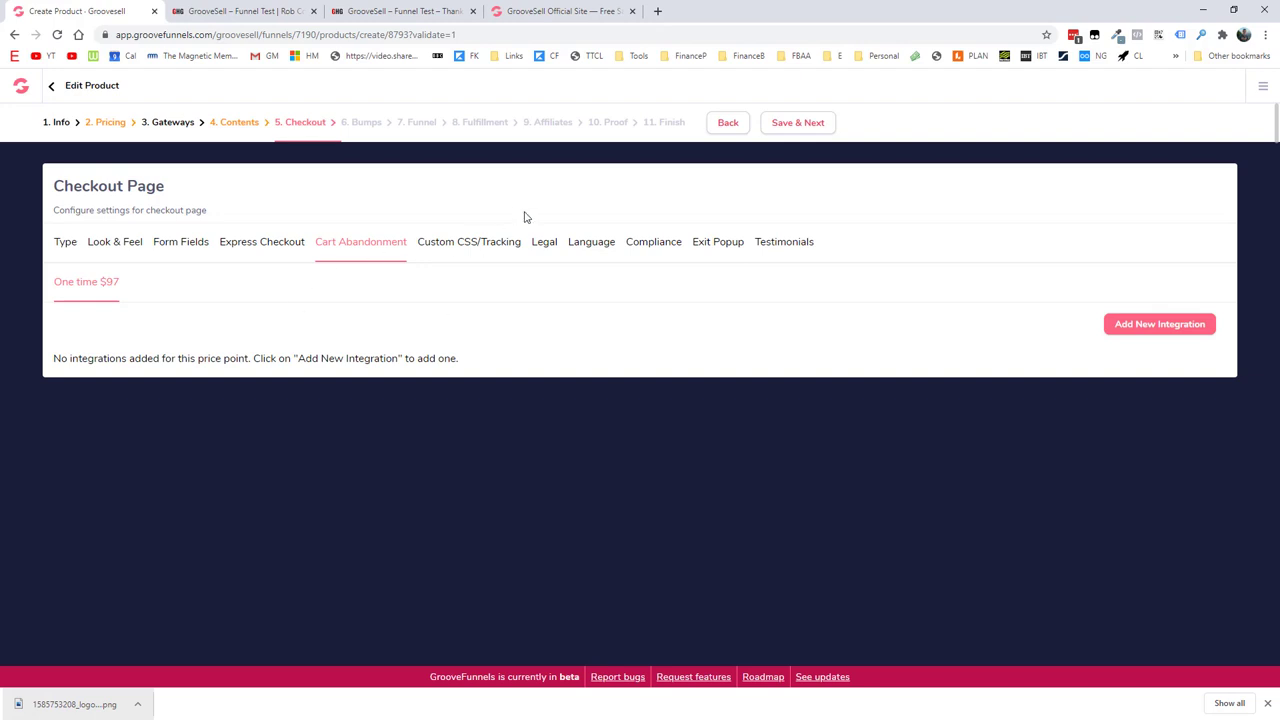
left_click(806, 123)
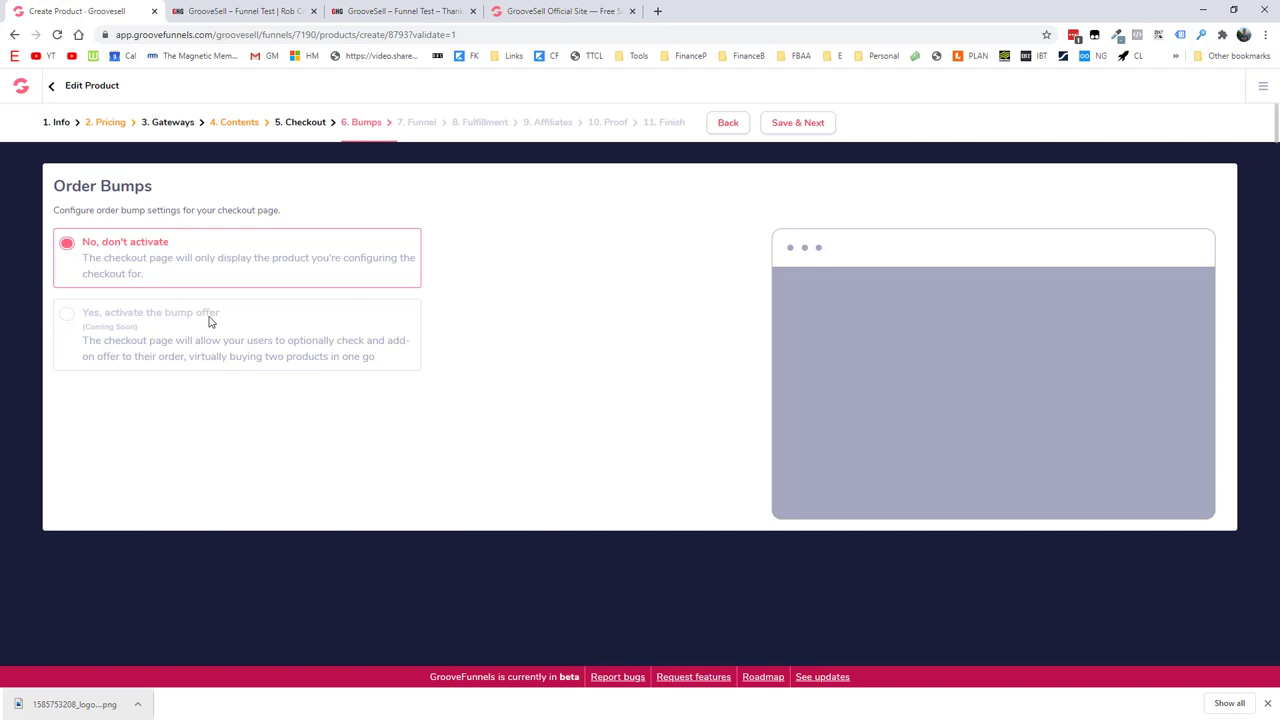
left_click(802, 124)
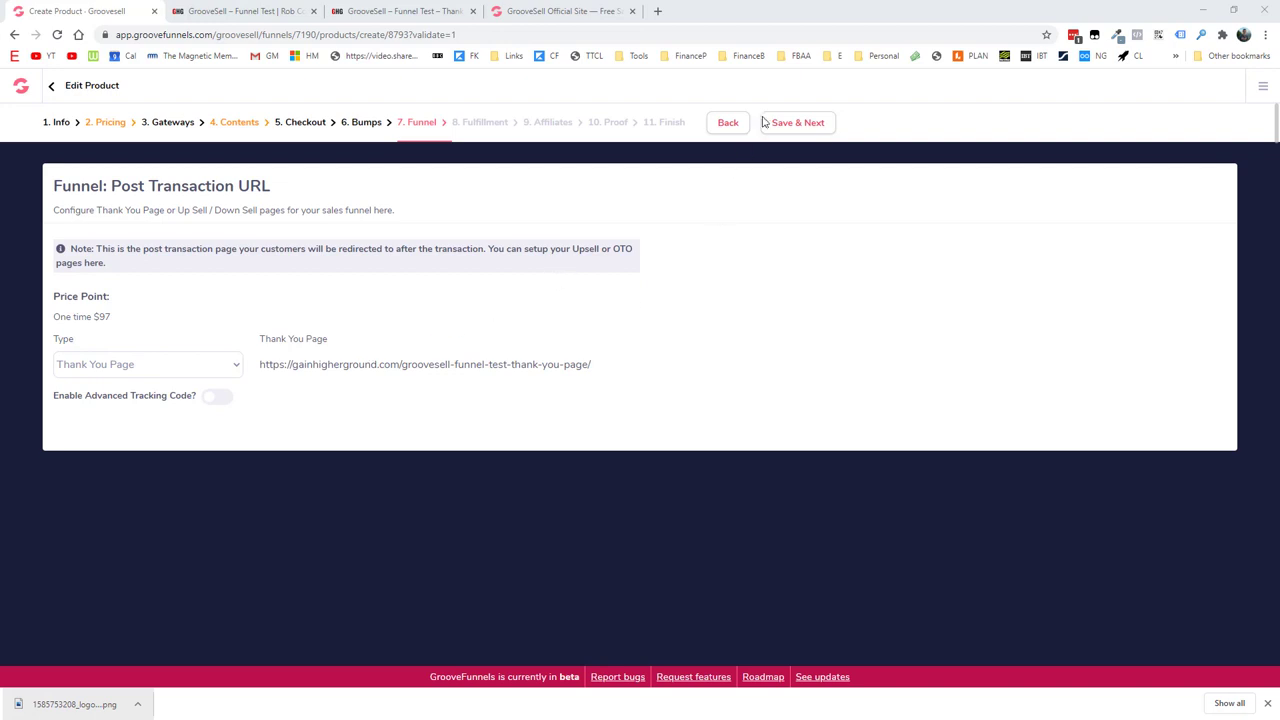
left_click(792, 125)
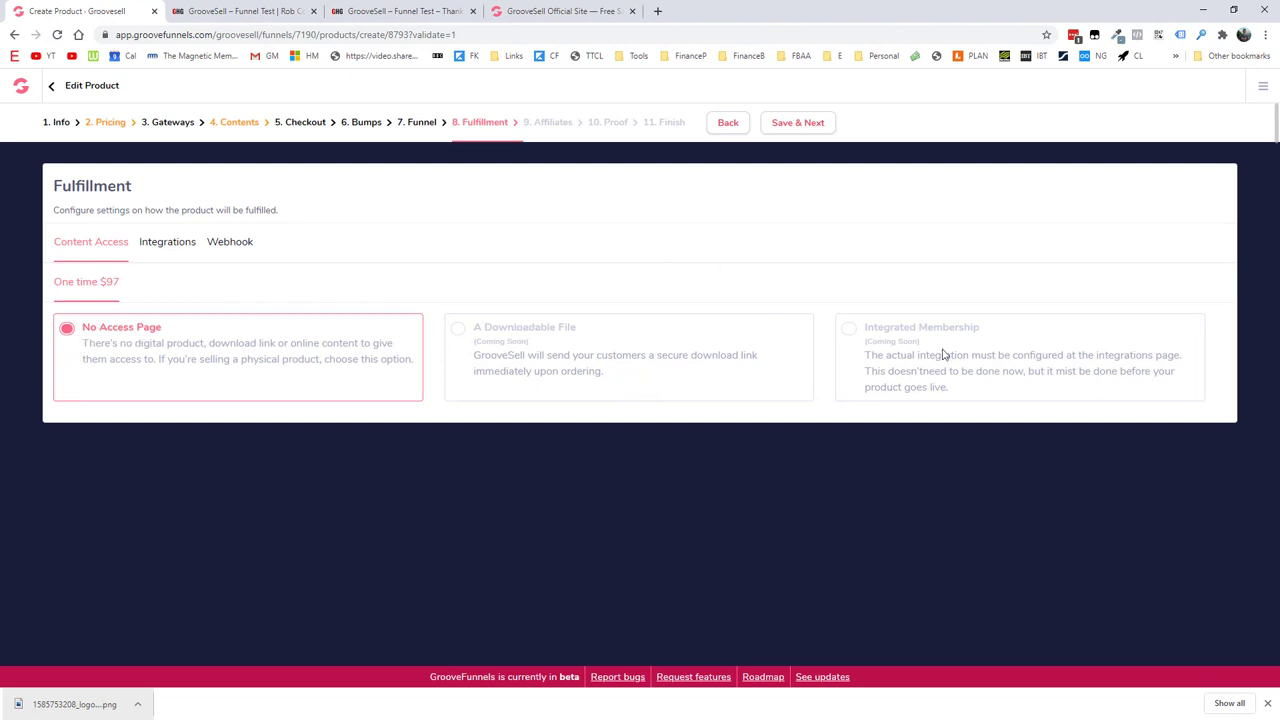
Add an ActiveCampaign fulfillment integration with Master List to the One time $97 price point and save the fulfillment settings
left_click(168, 244)
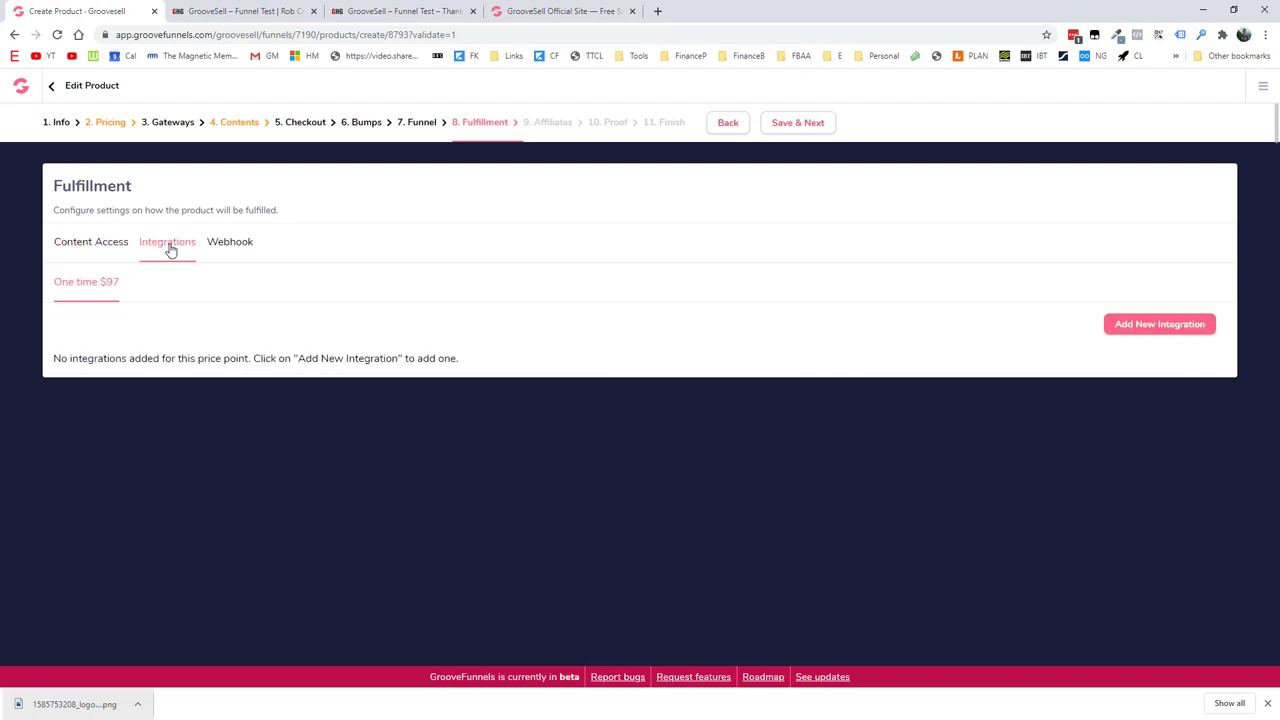
left_click(1150, 331)
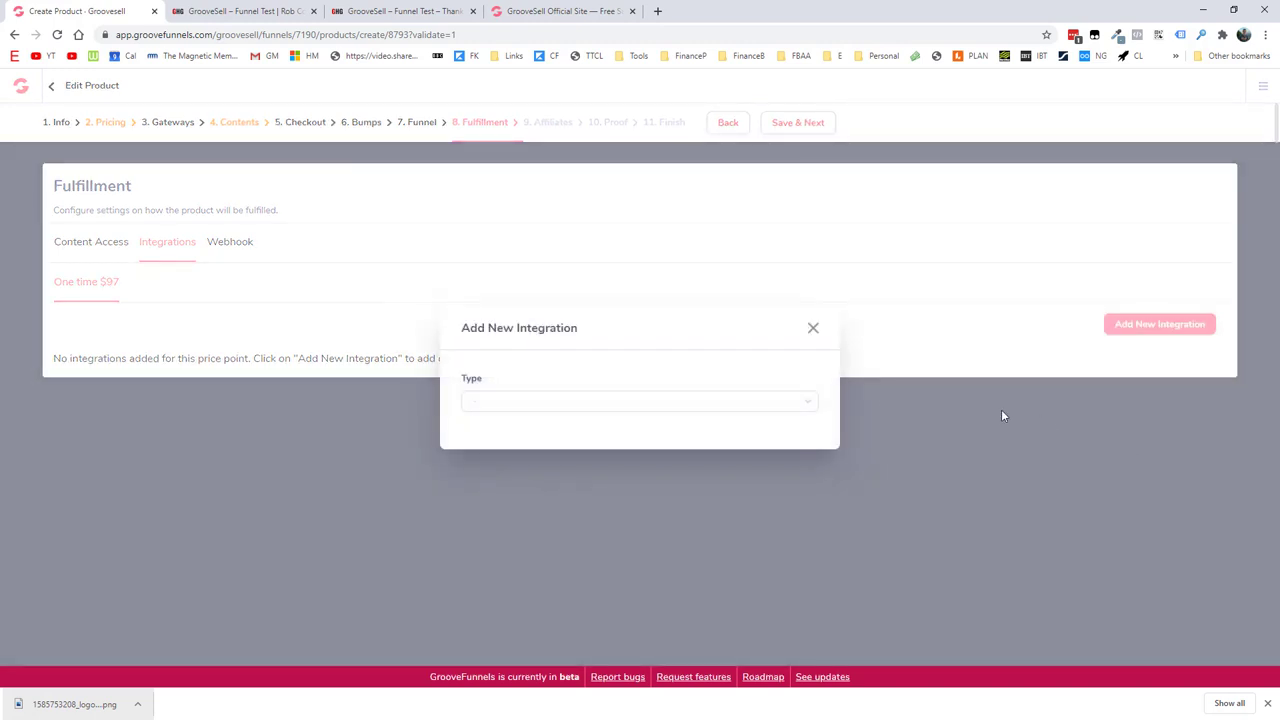
left_click(527, 404)
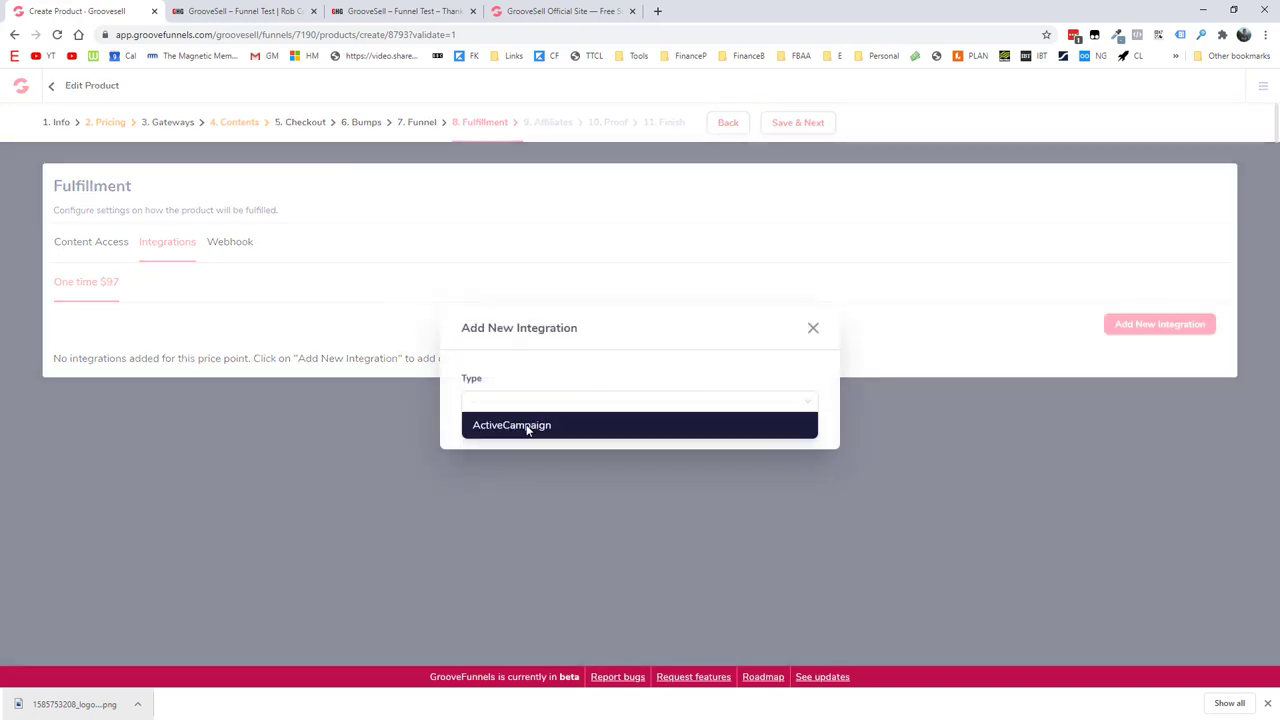
left_click(527, 425)
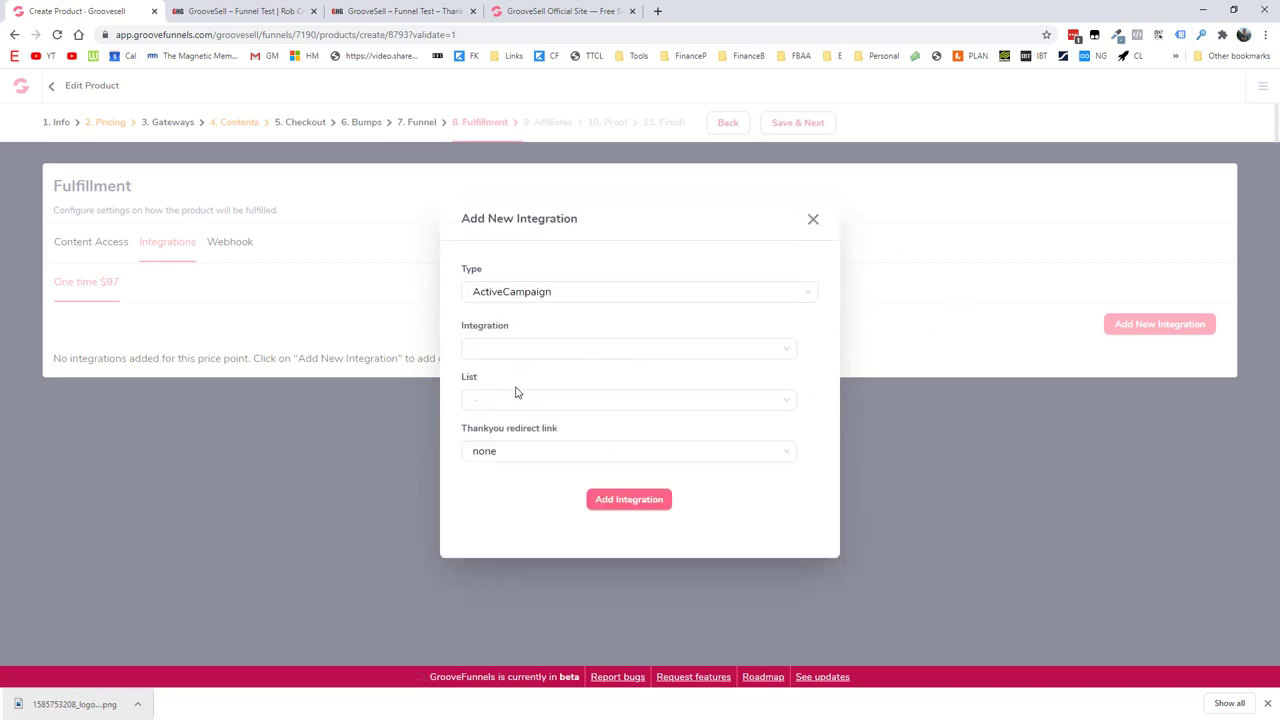
left_click(527, 402)
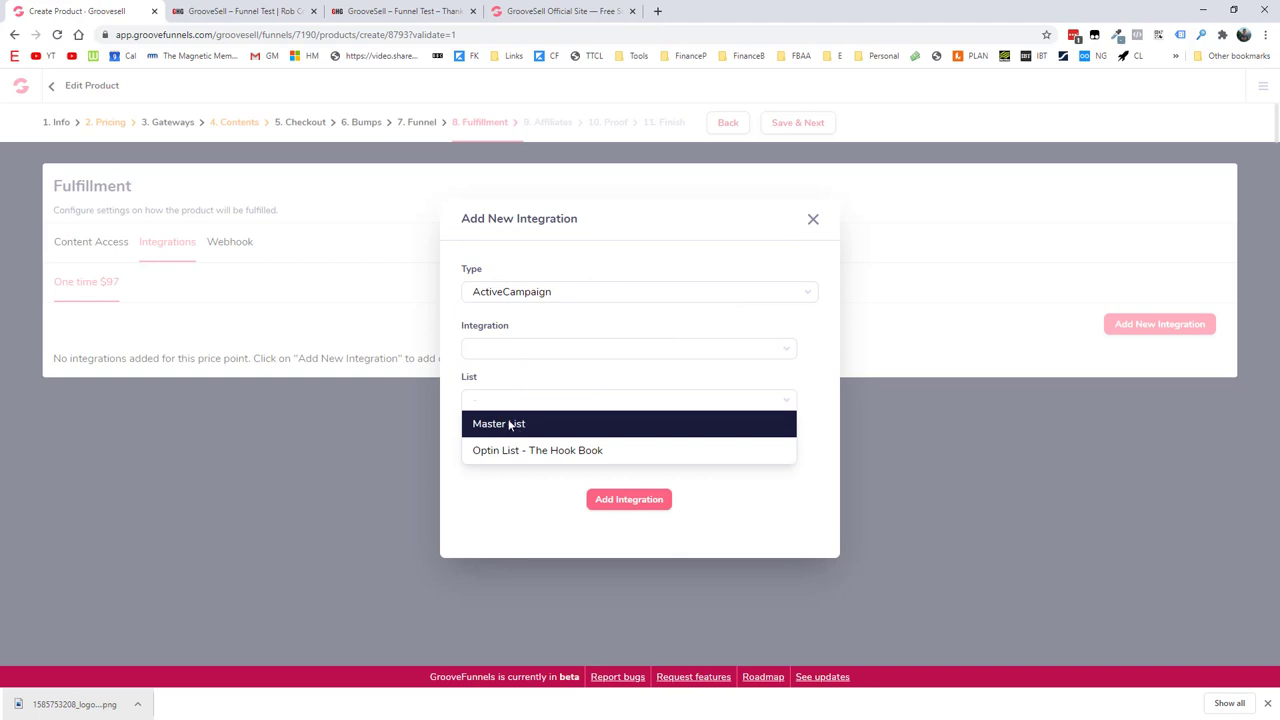
left_click(515, 423)
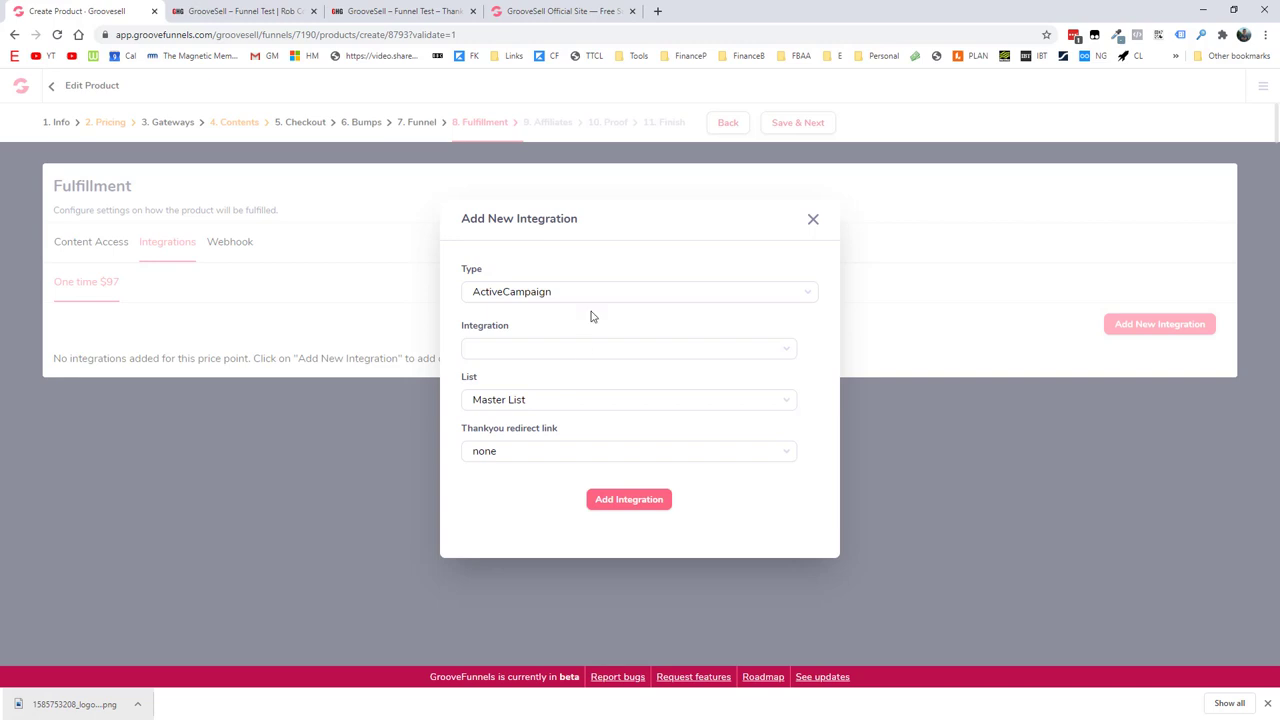
left_click(641, 507)
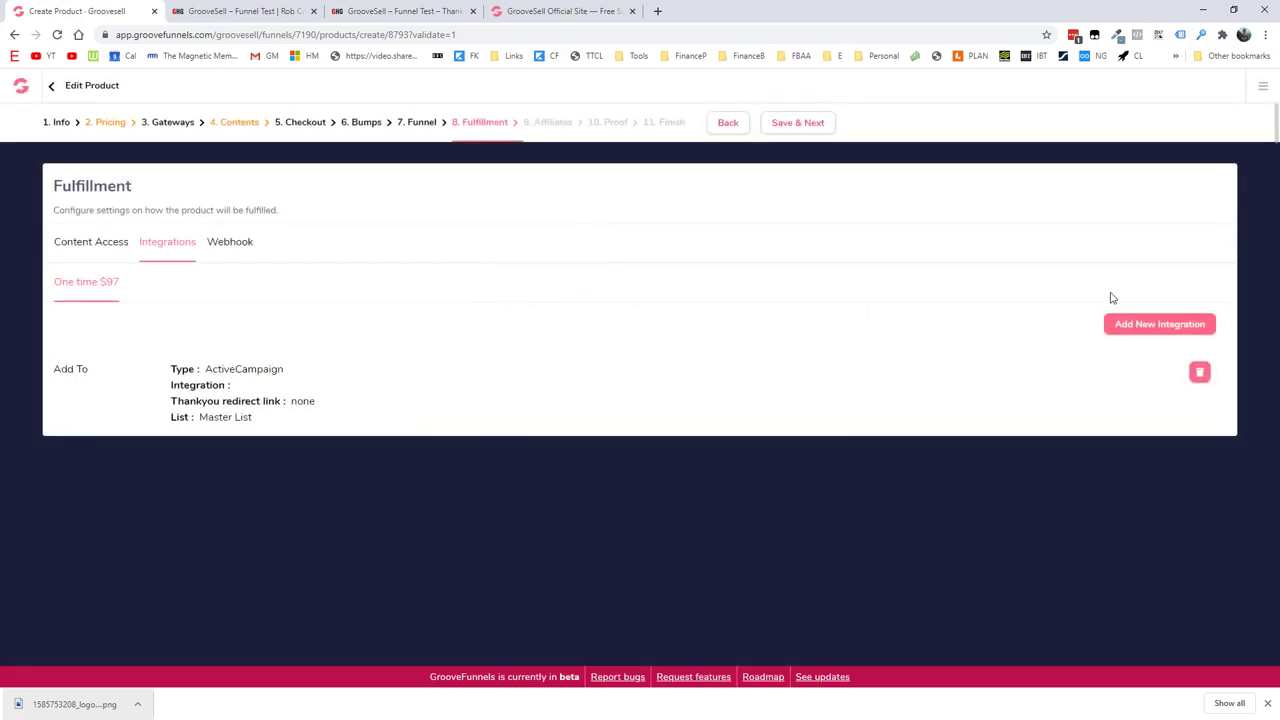
left_click(814, 123)
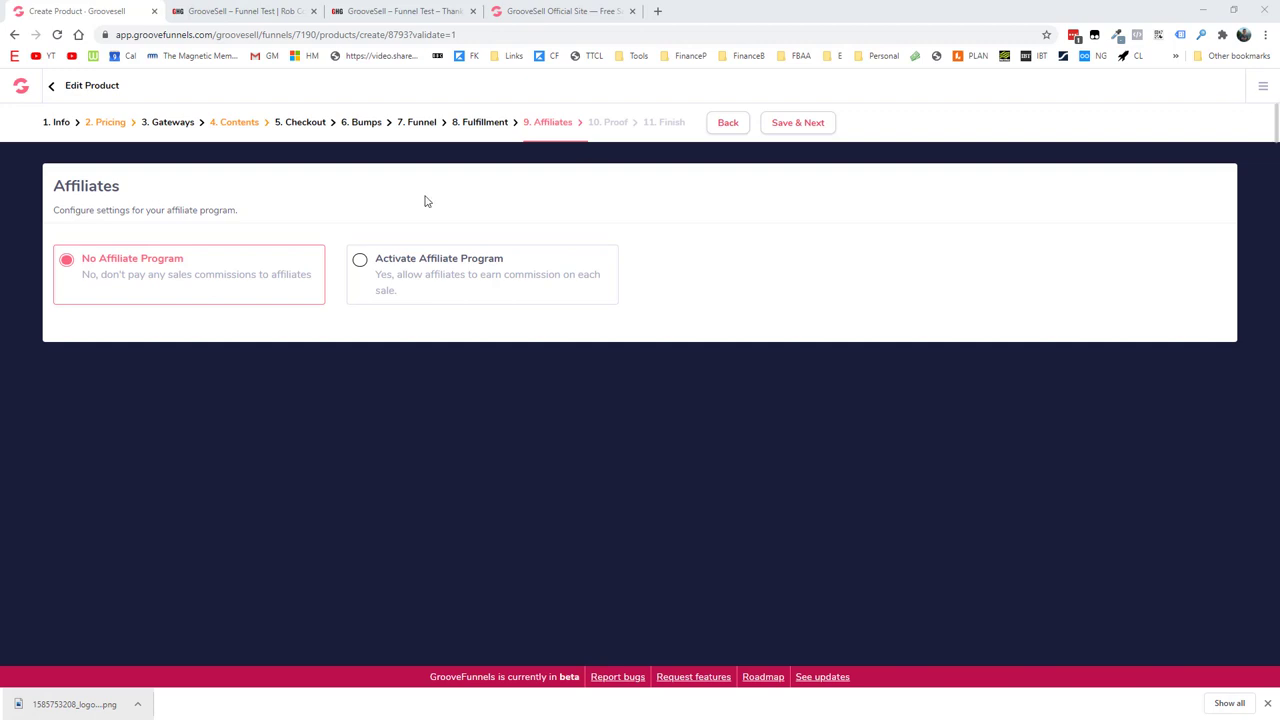
Activate the affiliate program with sales commissions of 50 percent for Tier #1 and 20 percent for Tier #2
left_click(360, 262)
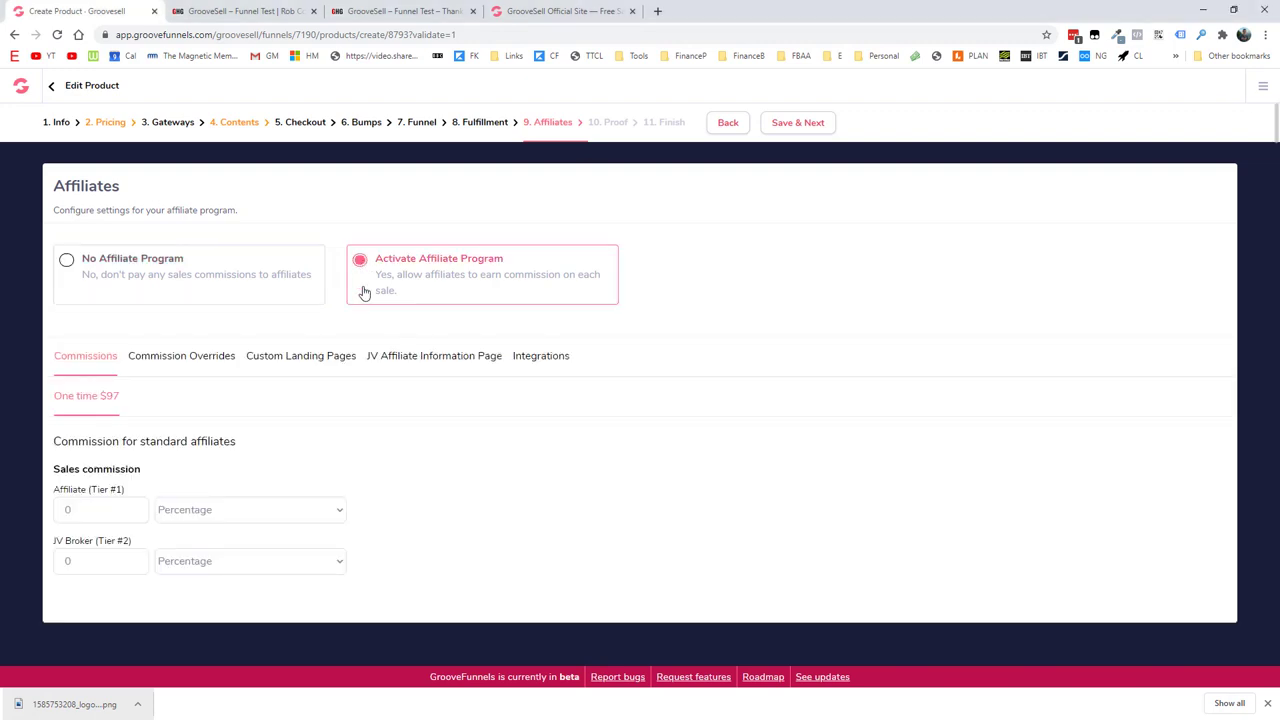
left_click_drag(57, 510, 183, 520)
type("50")
left_click_drag(76, 563, 65, 563)
type("20")
key("Return")
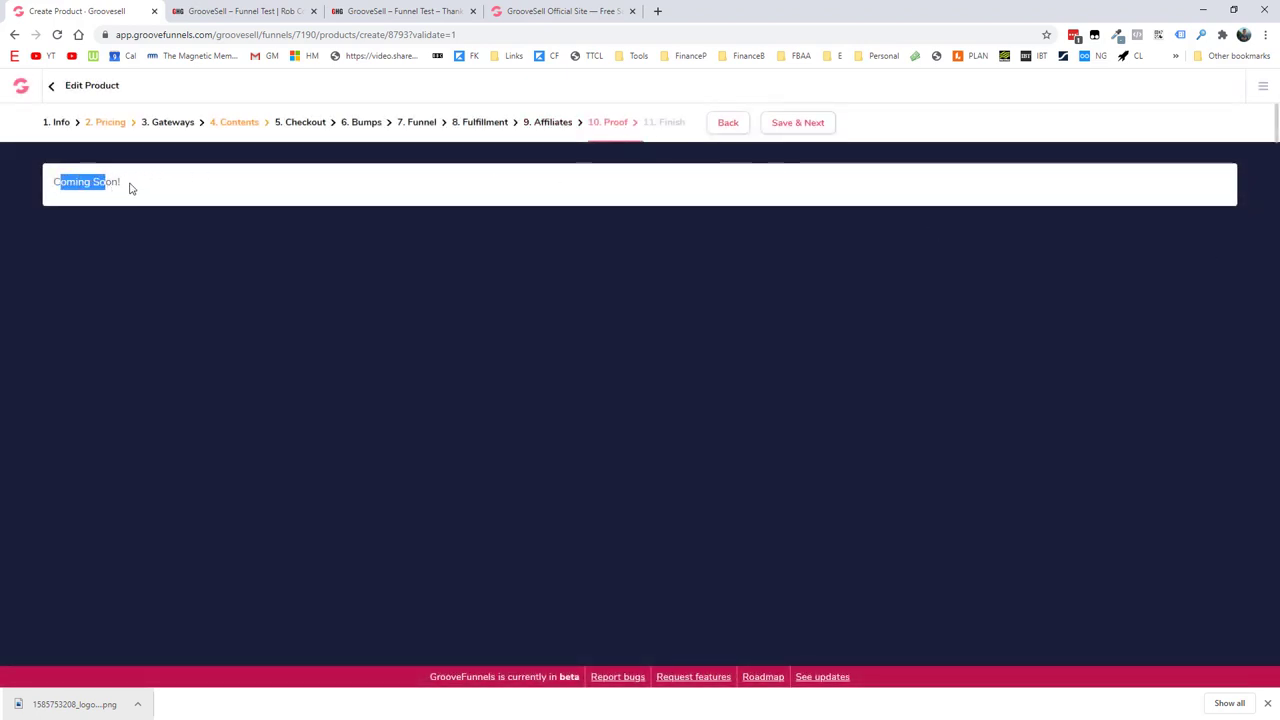
Continue past the Proof stage to finish the product and copy its sales page tracking code
left_click(133, 186)
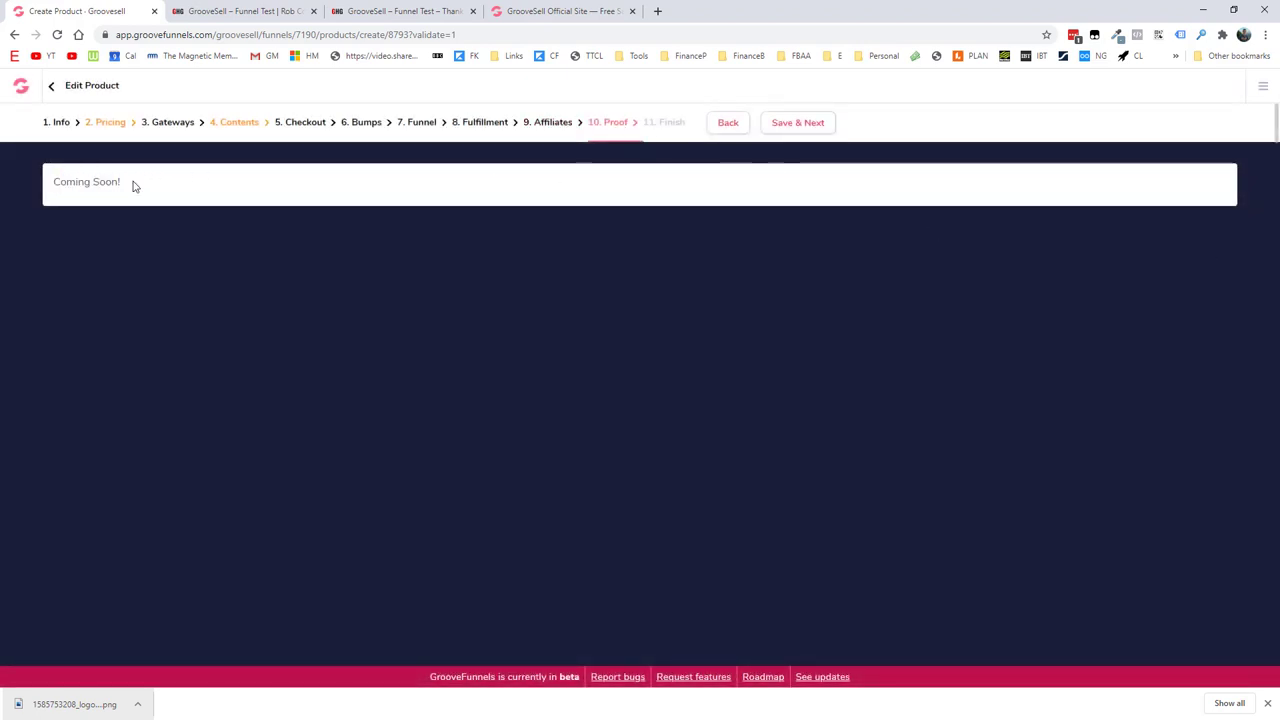
left_click(810, 124)
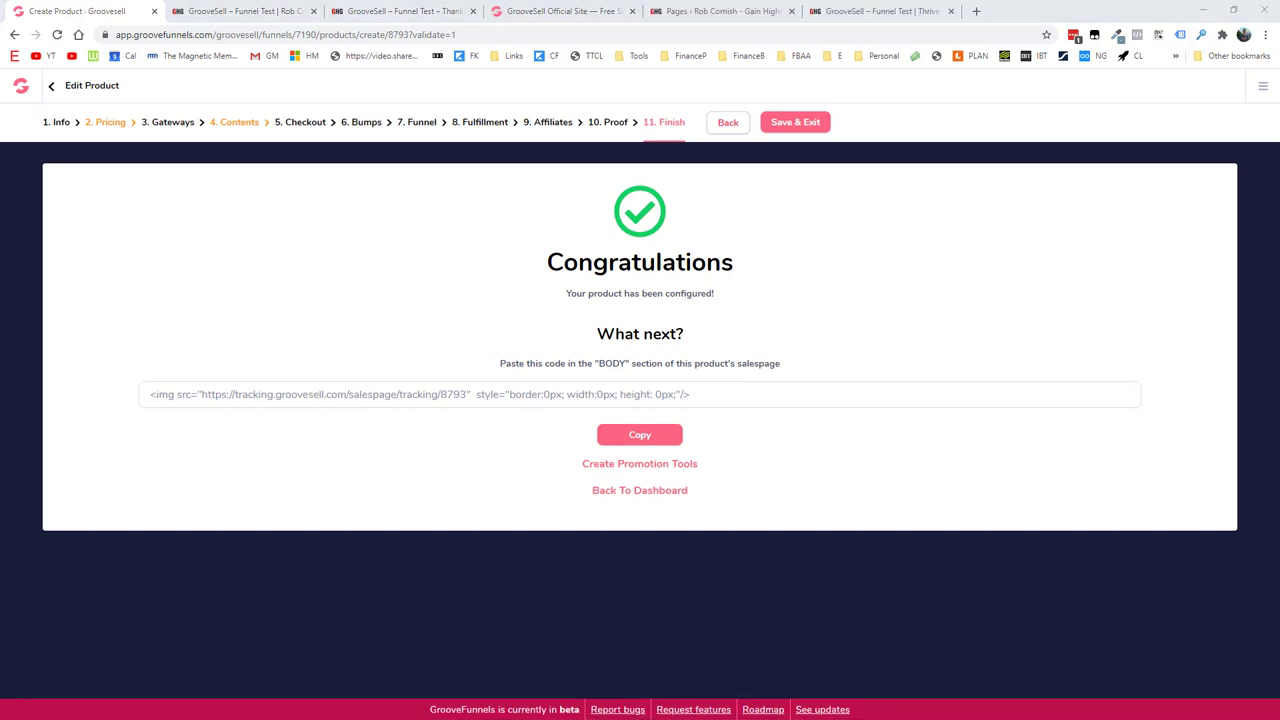
left_click(638, 438)
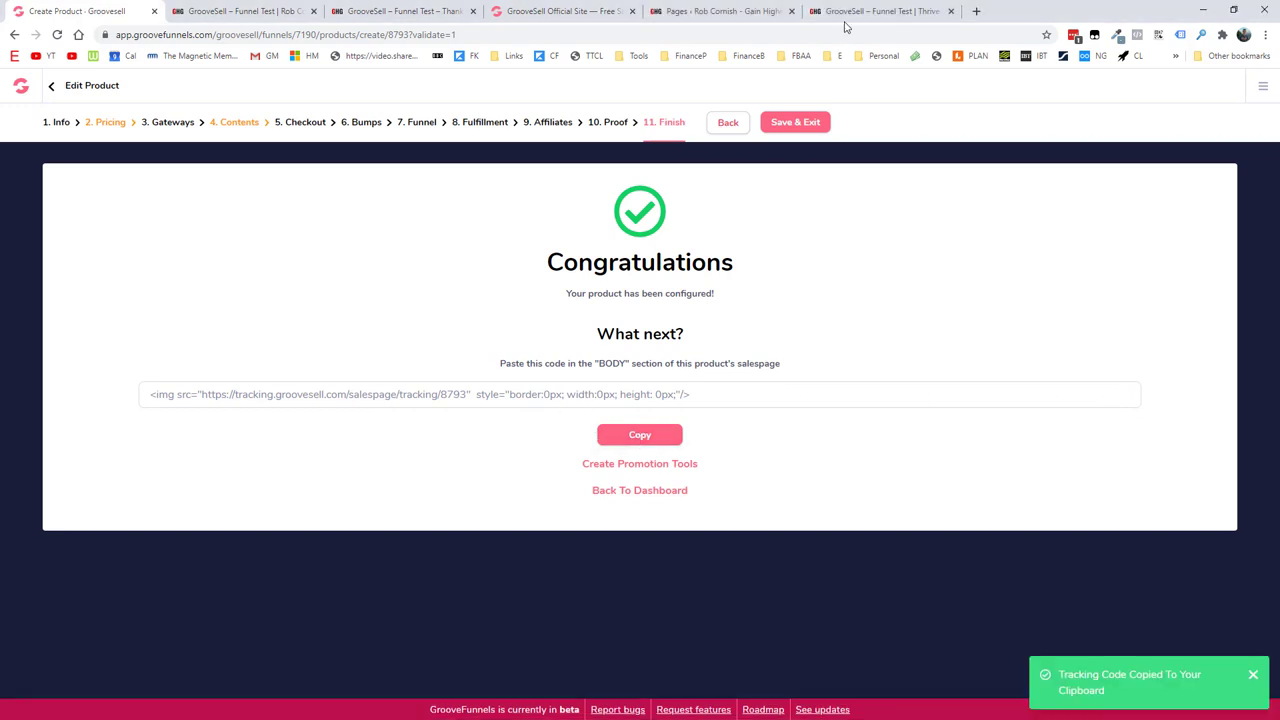
Switch to the sales page in Thrive Architect, paste the GrooveSell tracking code into the Body (header) custom scripts, and save the page
left_click(860, 14)
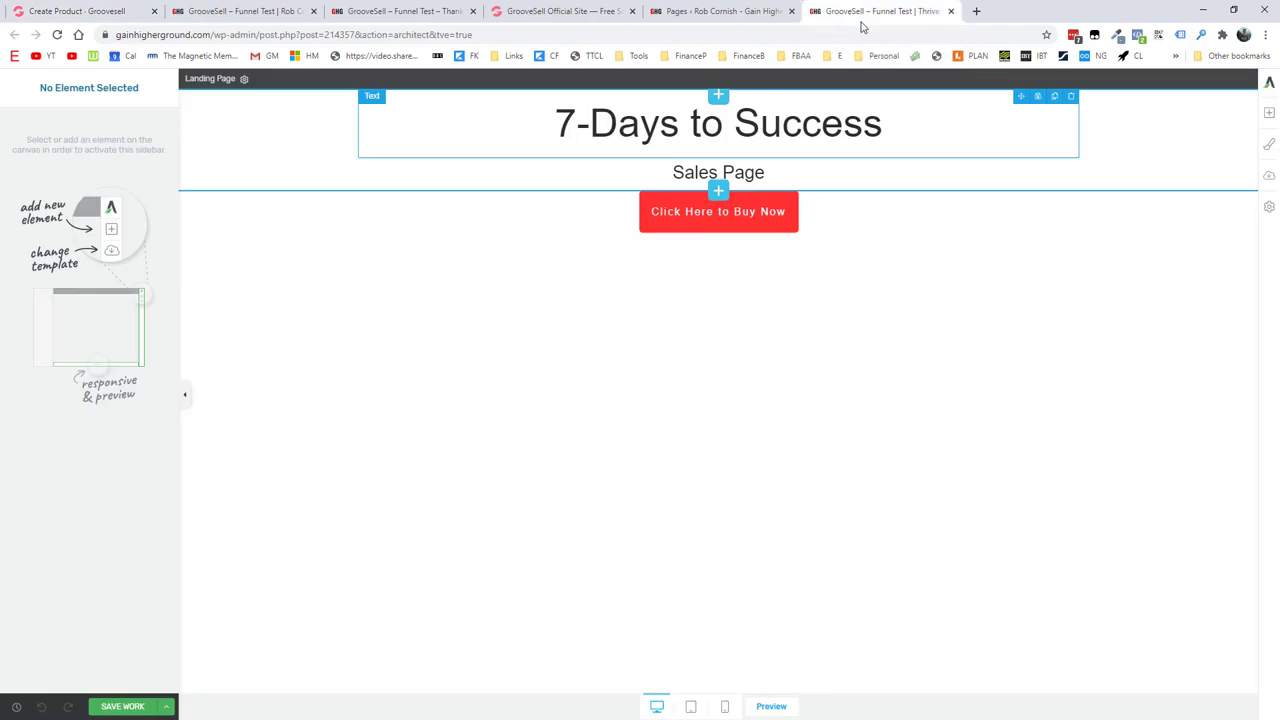
left_click(1271, 207)
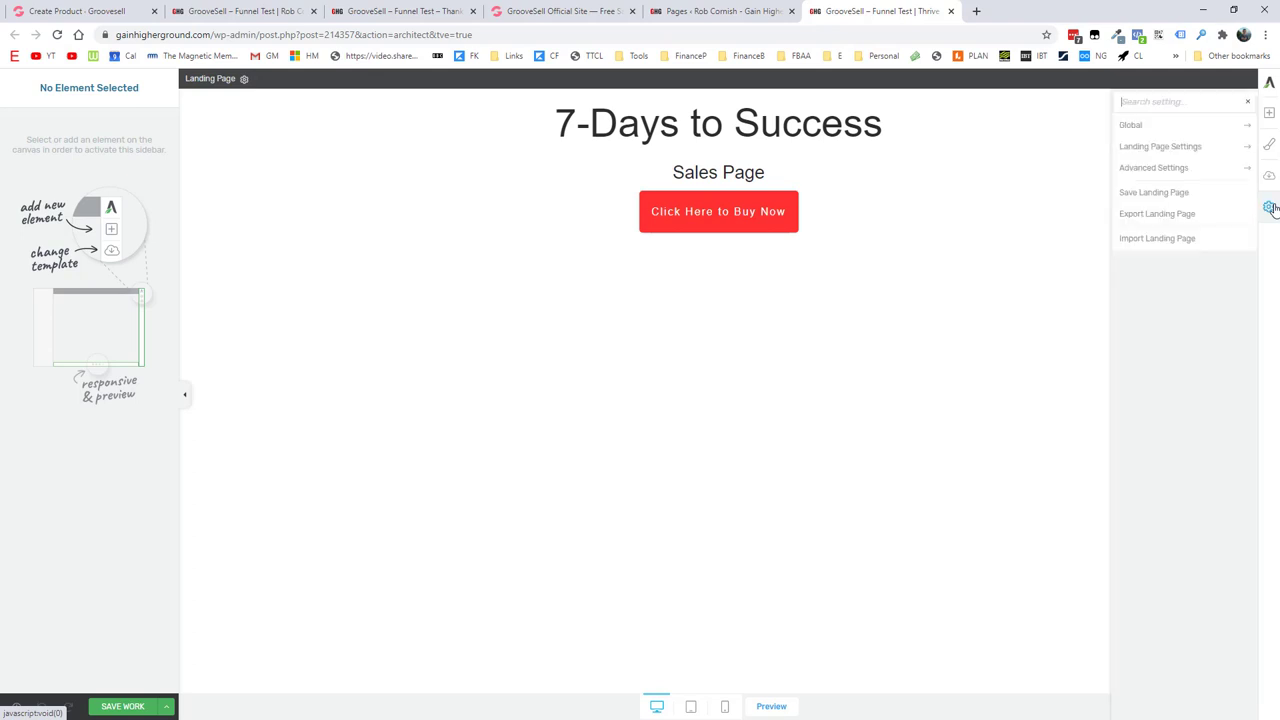
left_click(1155, 170)
left_click(1169, 193)
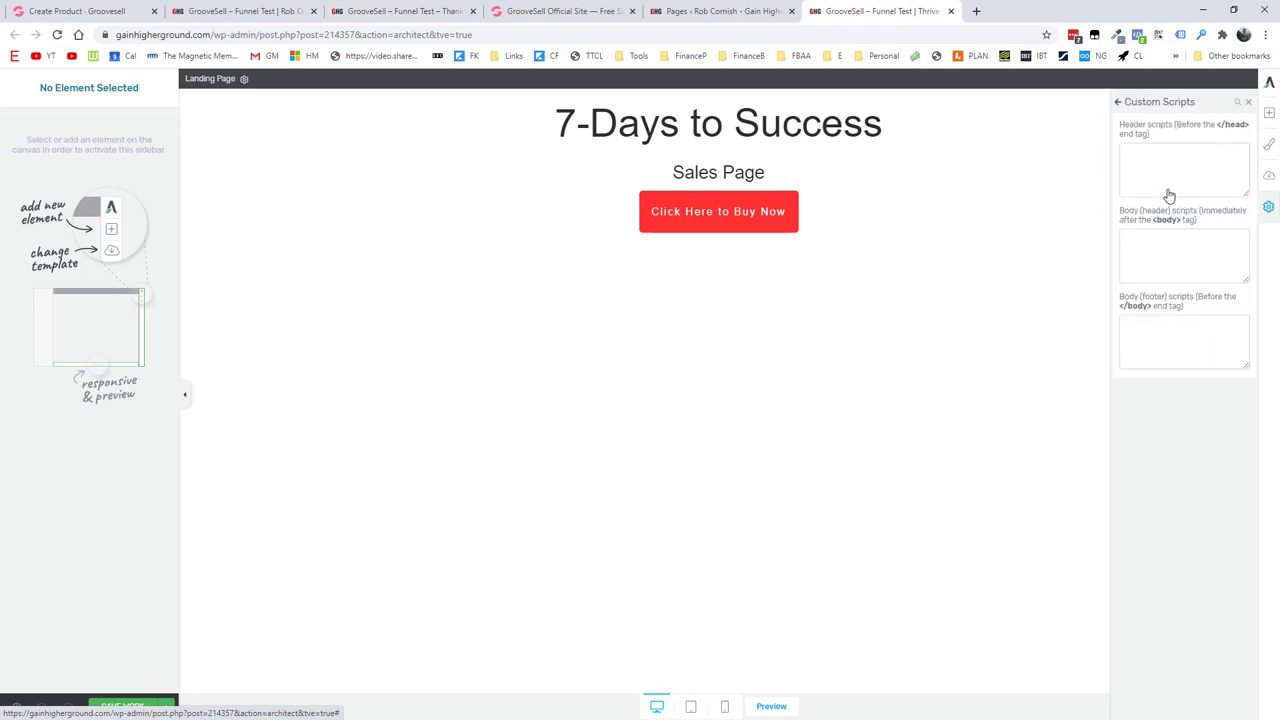
left_click(1164, 245)
key("ctrl+v")
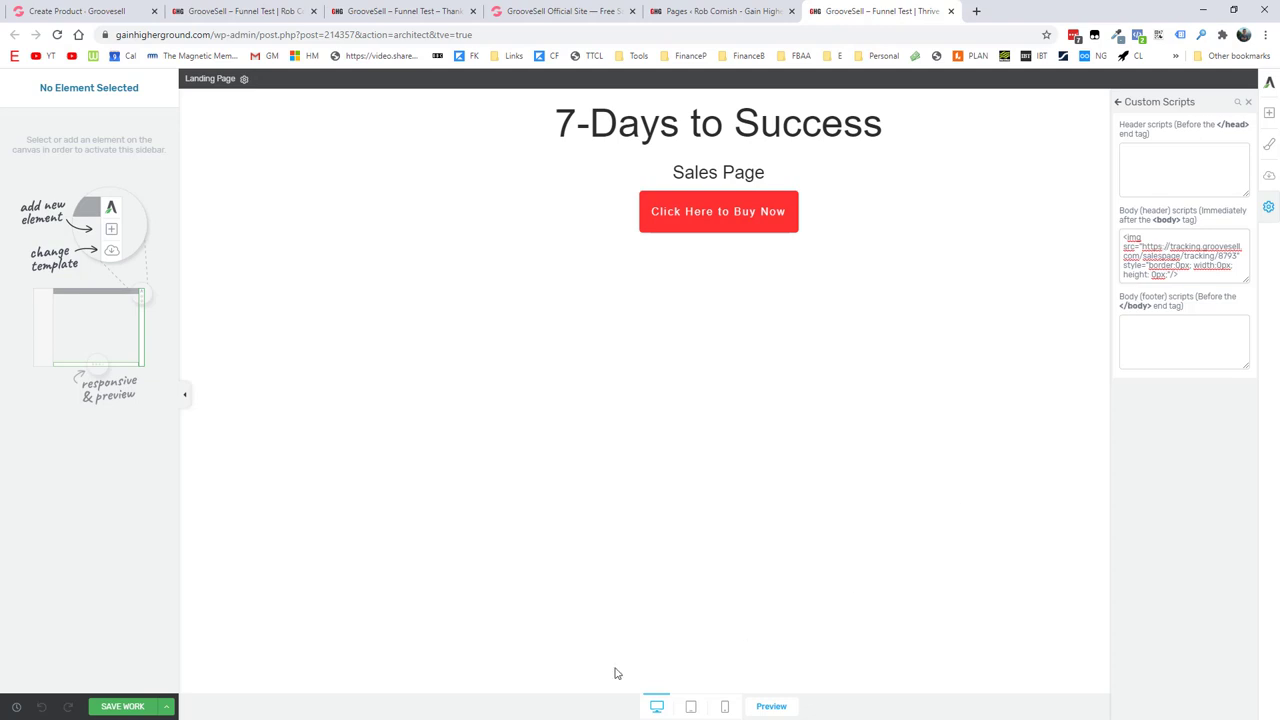
left_click(120, 706)
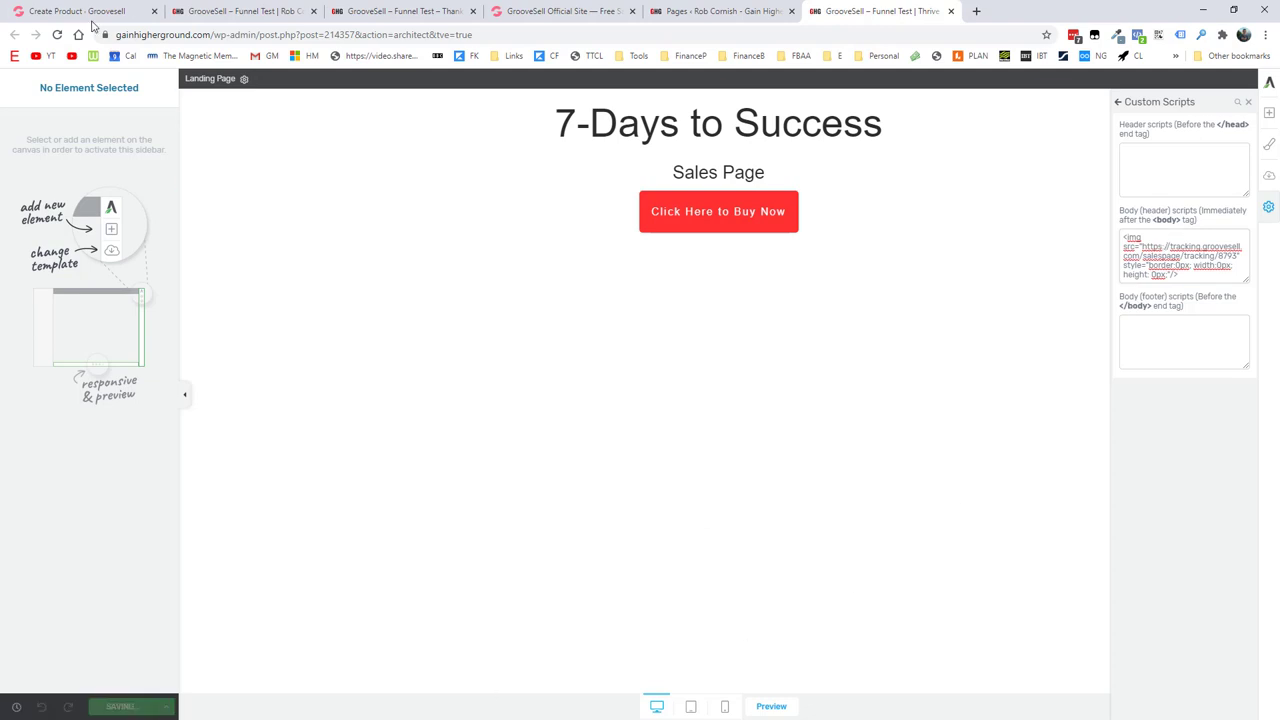
Switch back to GrooveSell, save and exit the product setup, and return to the product funnels list
left_click(93, 16)
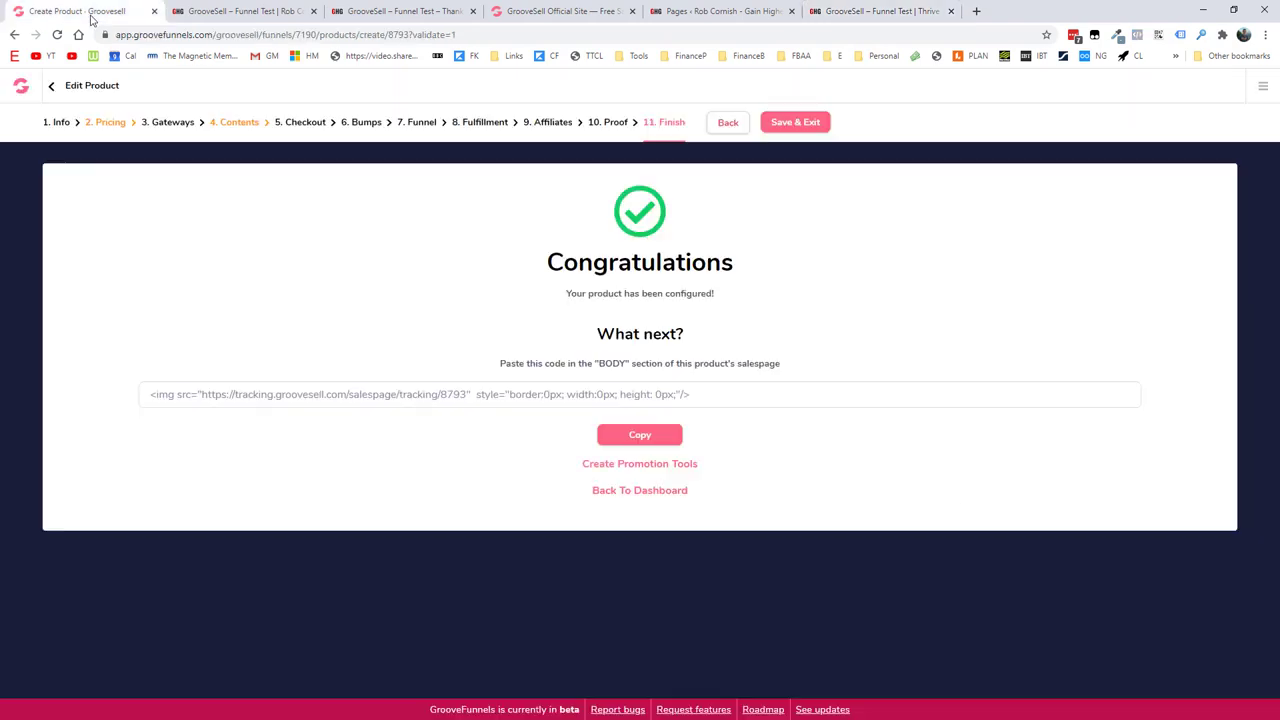
left_click(788, 128)
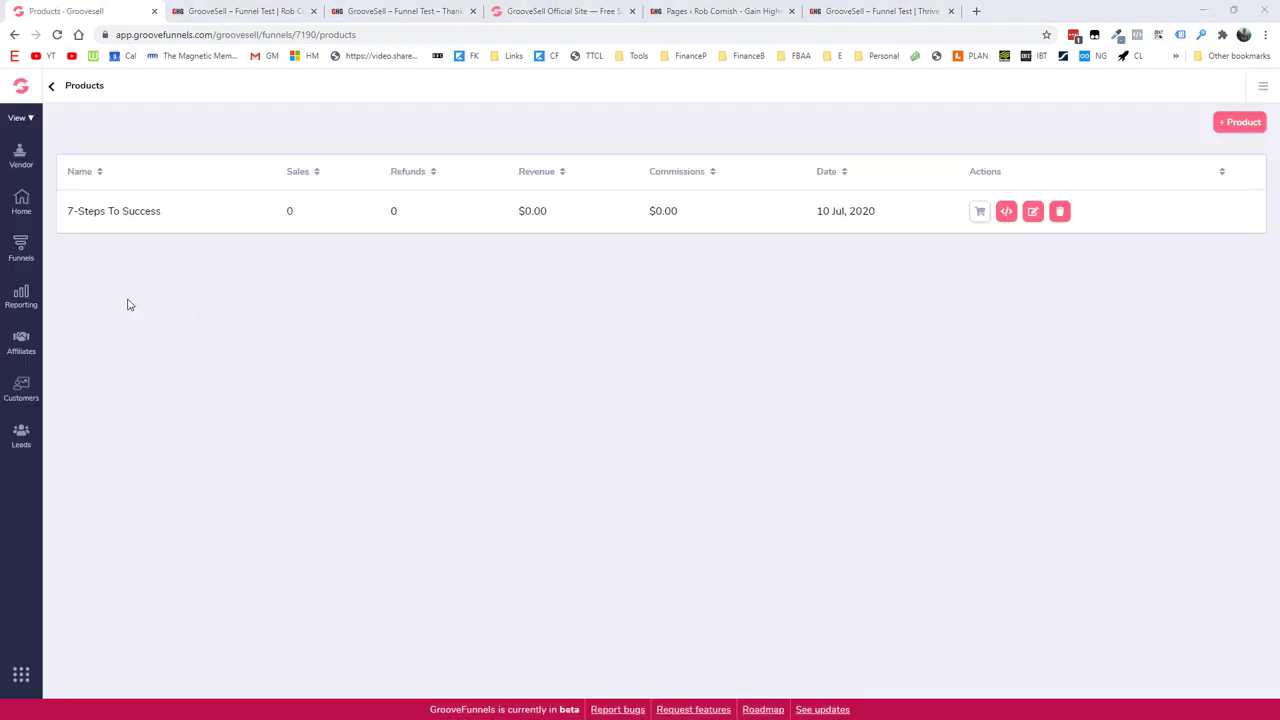
left_click(51, 86)
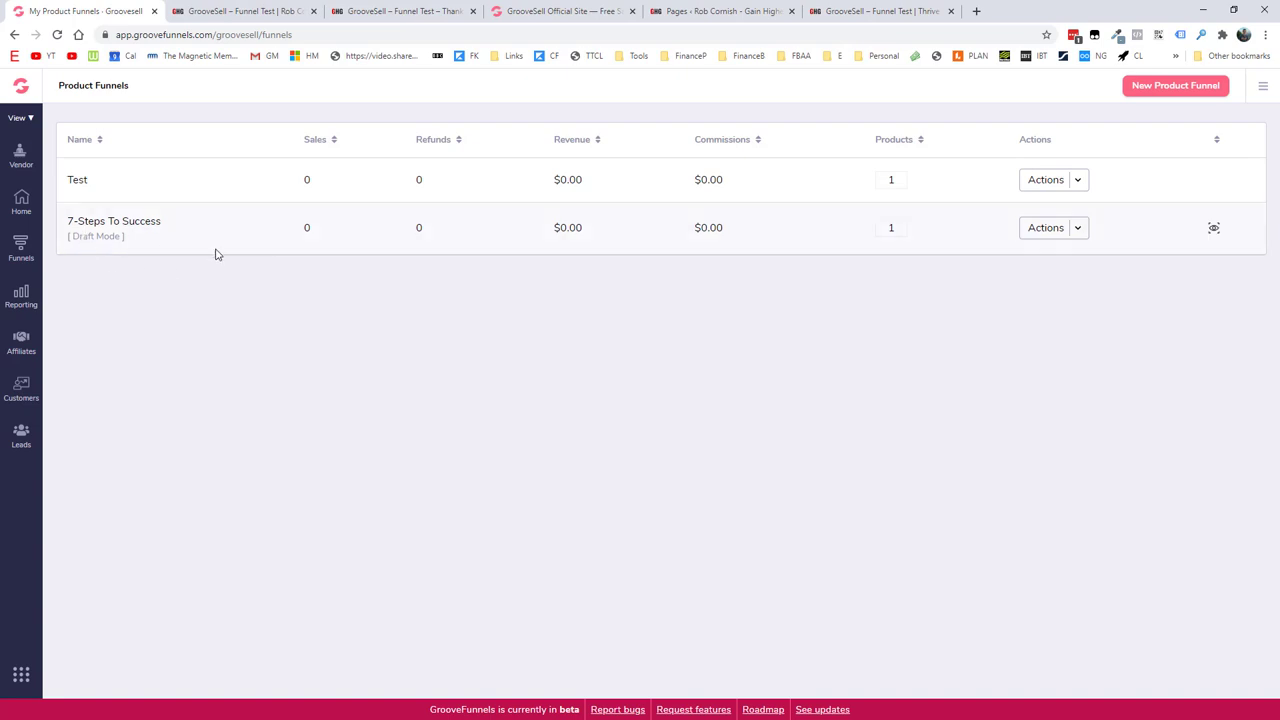
Make the 7-Steps To Success funnel live with the subdomain ghg
left_click(1079, 230)
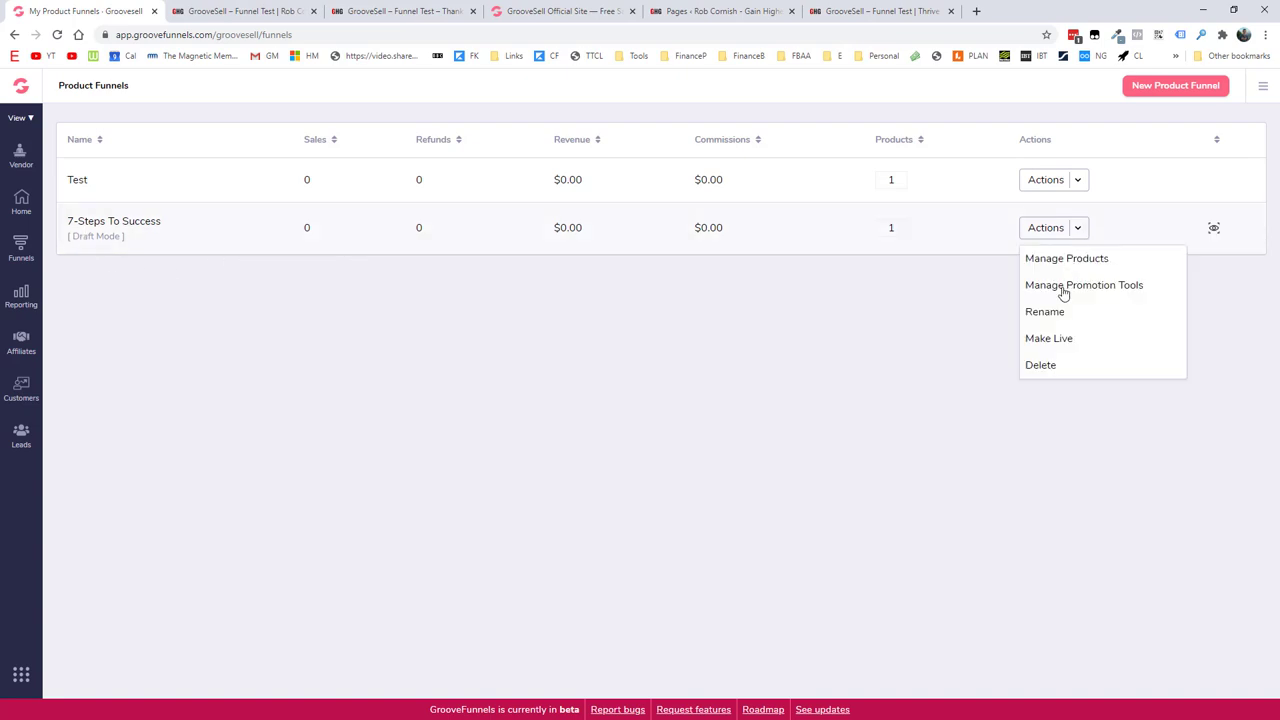
left_click(1050, 340)
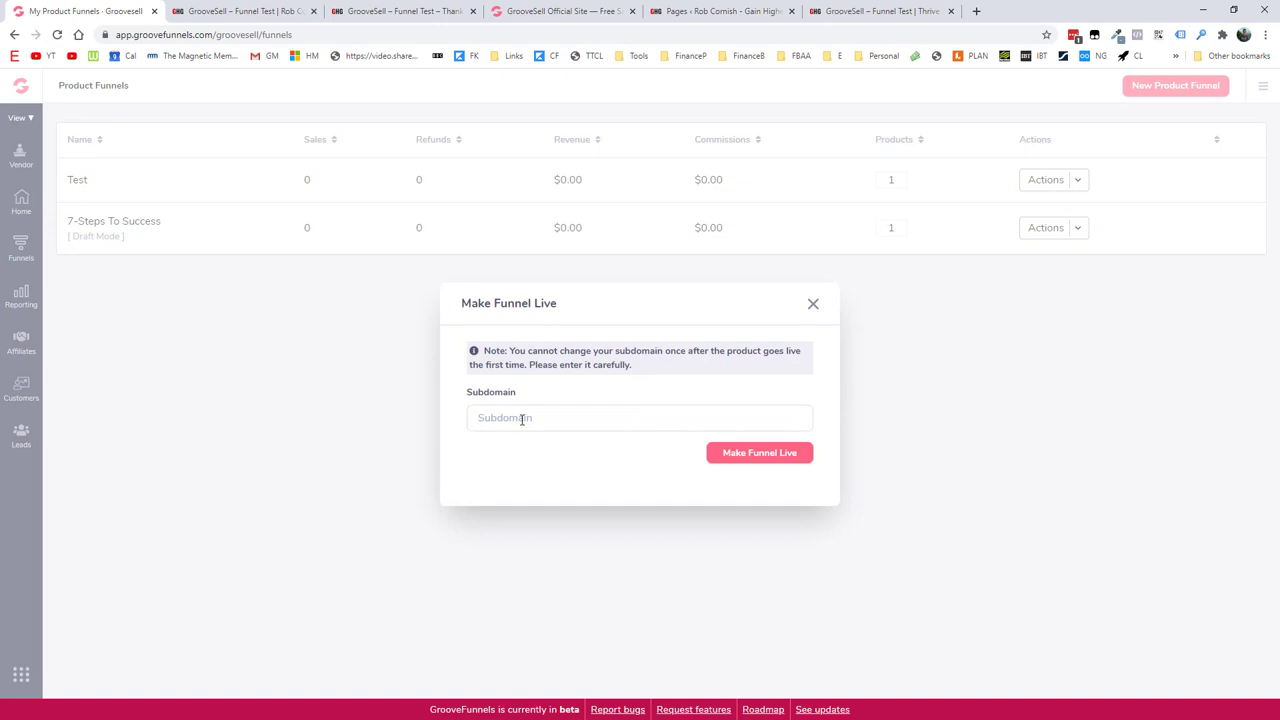
left_click(521, 419)
type("ghg")
left_click(772, 455)
left_click(772, 455)
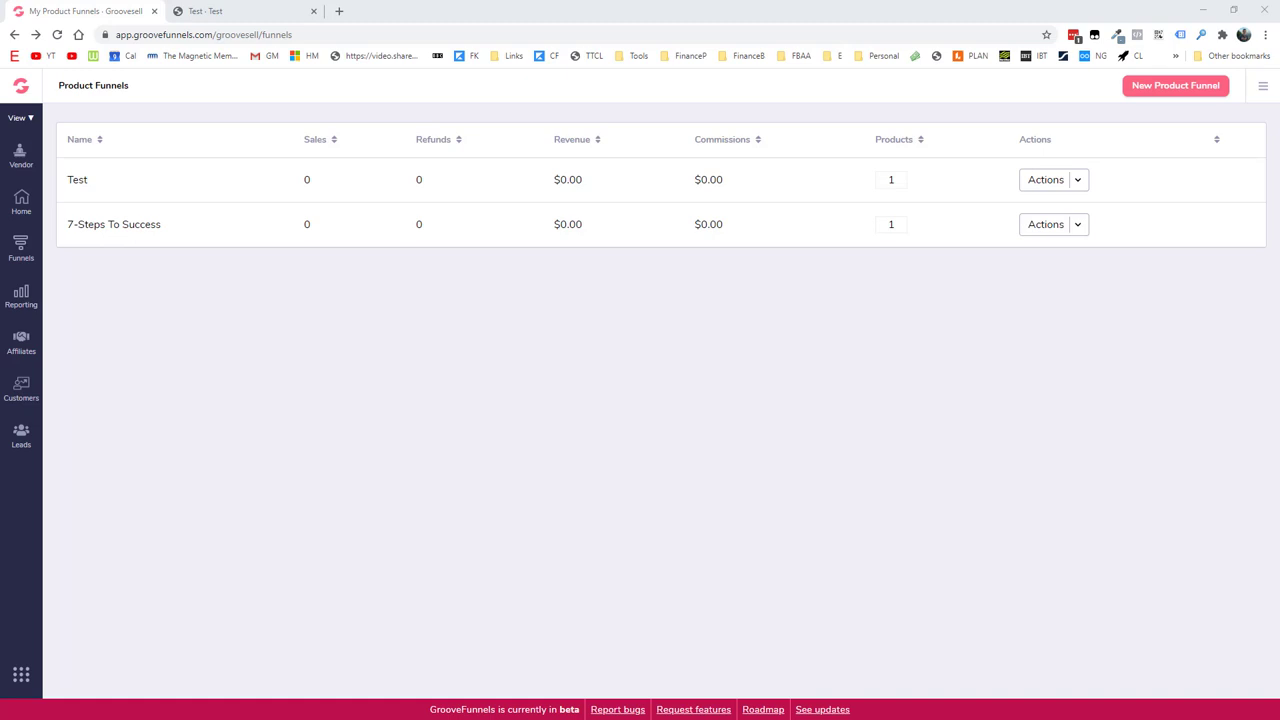
Copy the affiliate portal link from the 7-Steps To Success funnel's Default Promotion Tools and open it in a new browser tab
left_click(1077, 224)
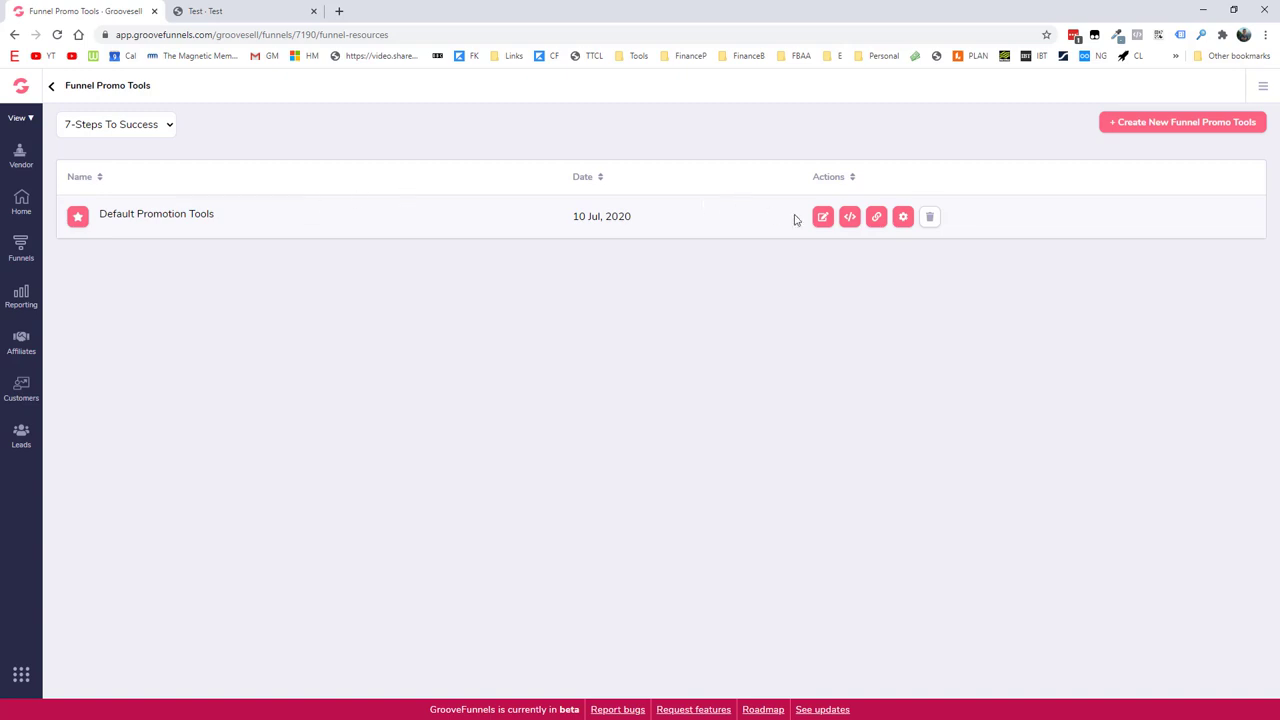
left_click(877, 218)
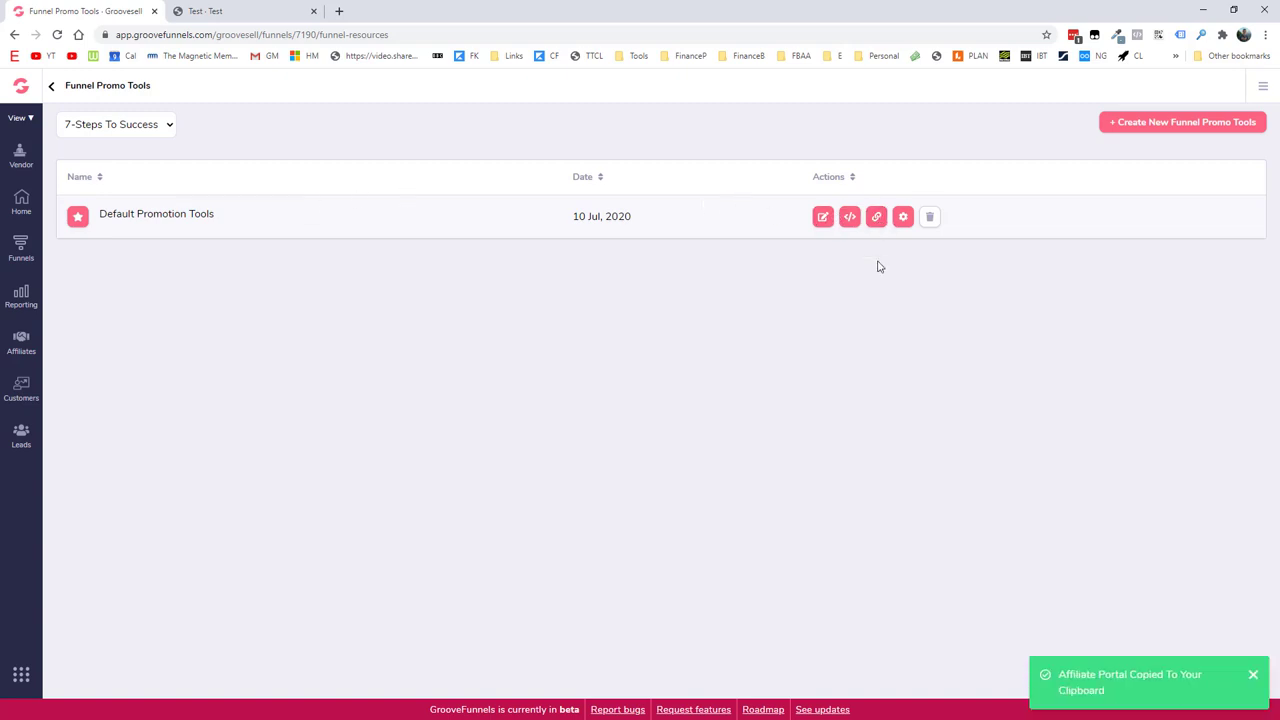
left_click(341, 11)
key("ctrl+v")
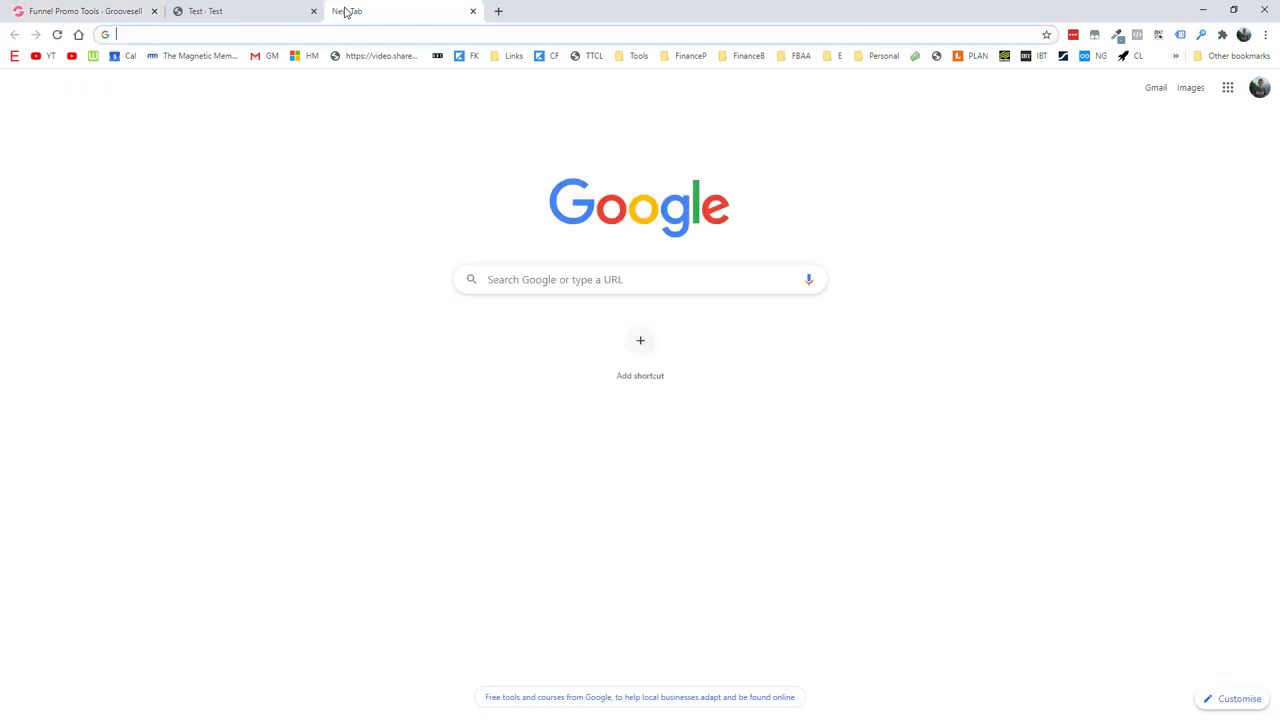
key("Return")
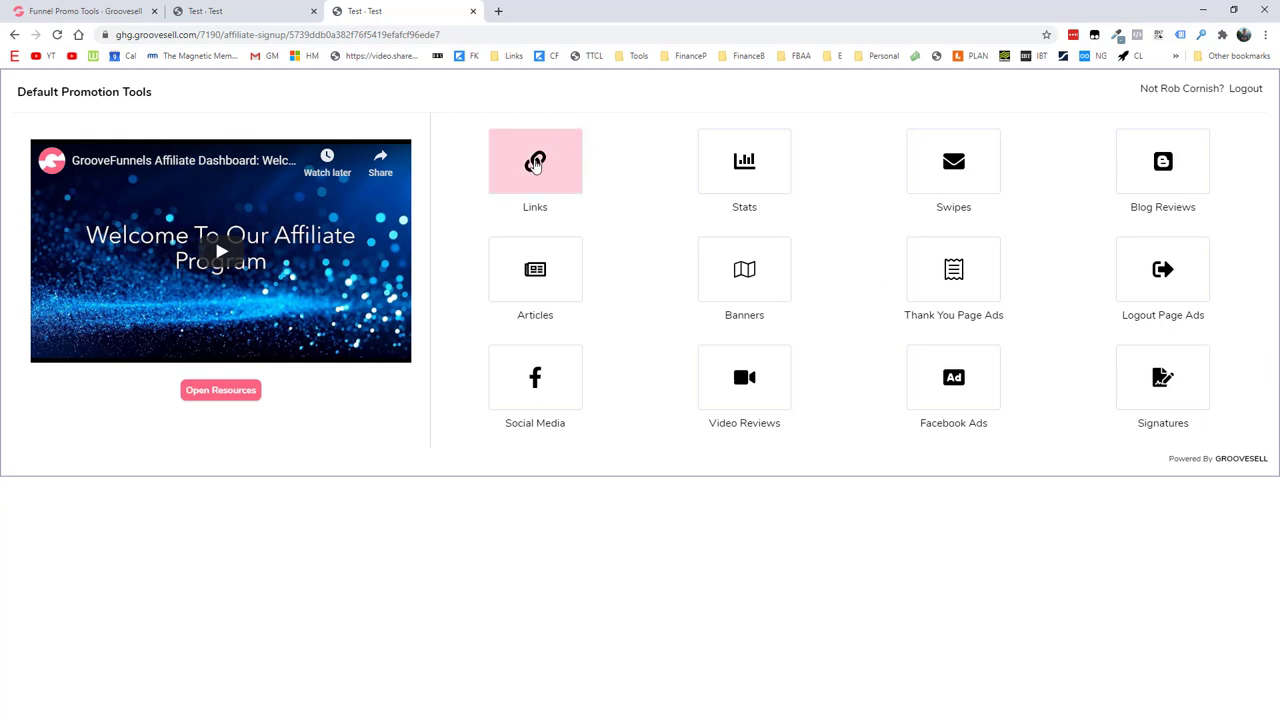
Copy the Product Index Page affiliate link from the affiliate portal and open it in a new browser tab
left_click(536, 165)
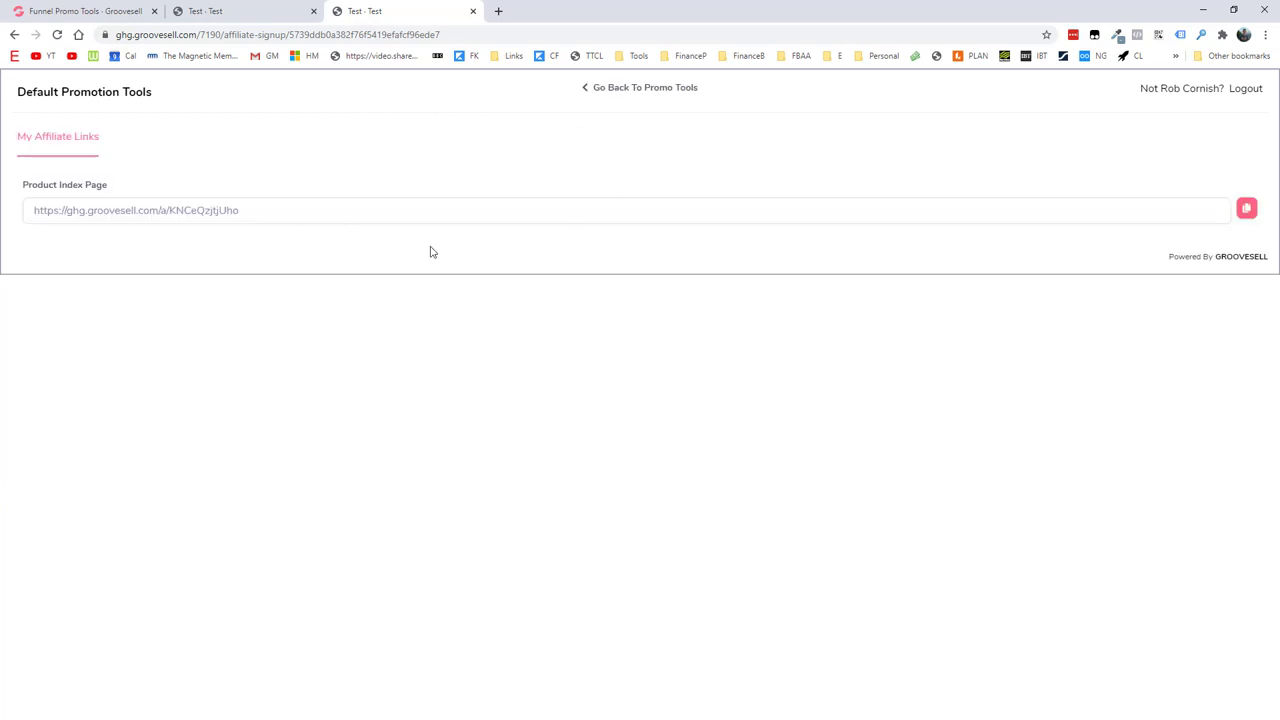
left_click(1247, 211)
left_click(498, 11)
key("ctrl+v")
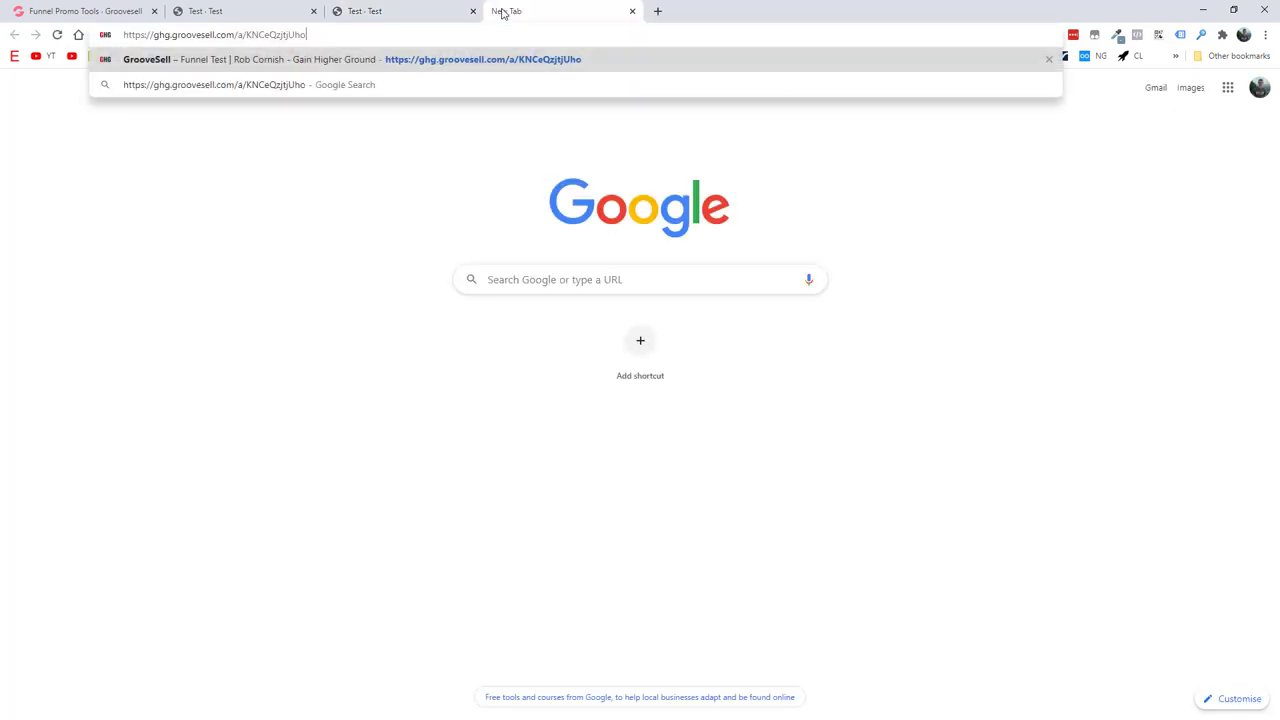
key("Return")
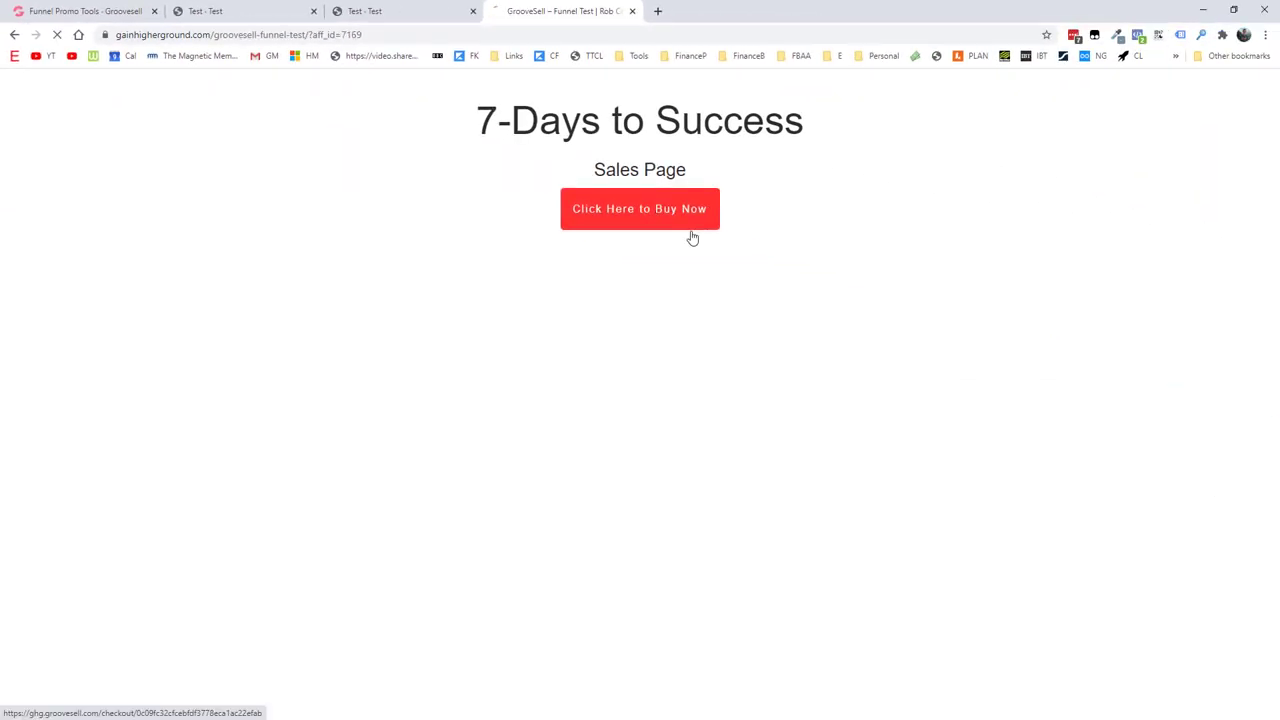
Continue from the sales page to the checkout and check the referrer shown below the purchase form
left_click(770, 300)
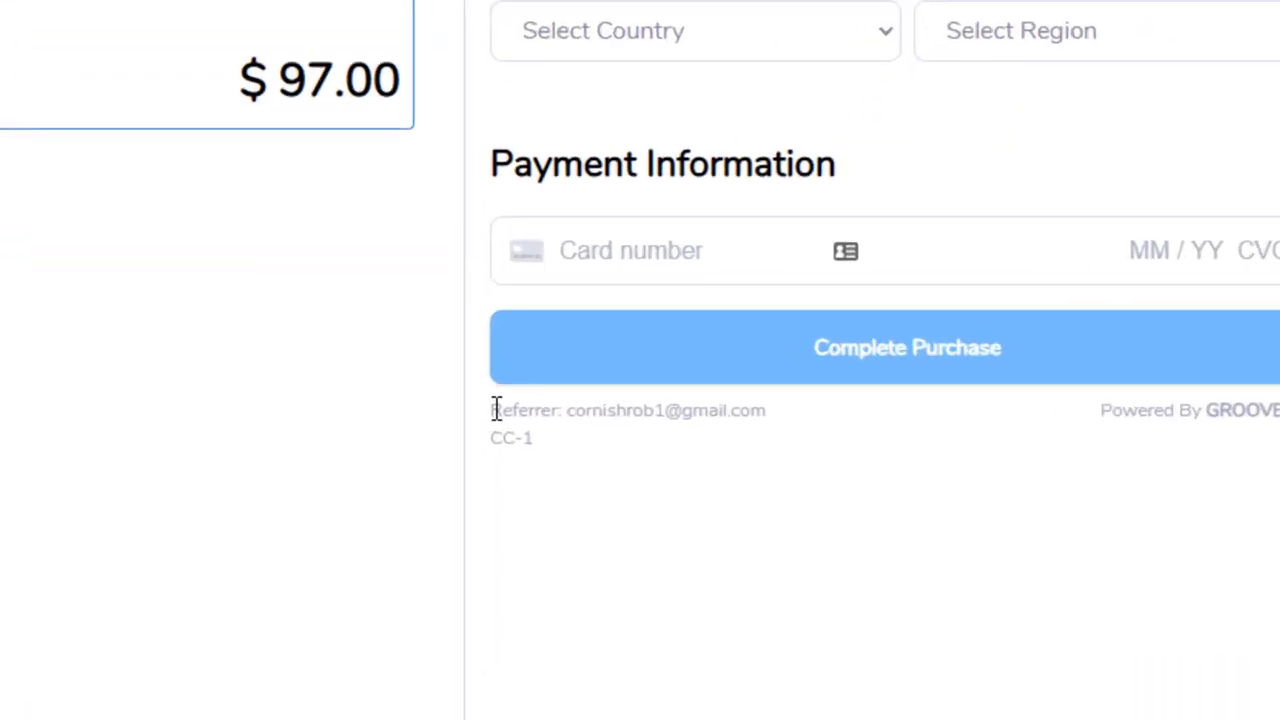
left_click_drag(557, 408, 789, 414)
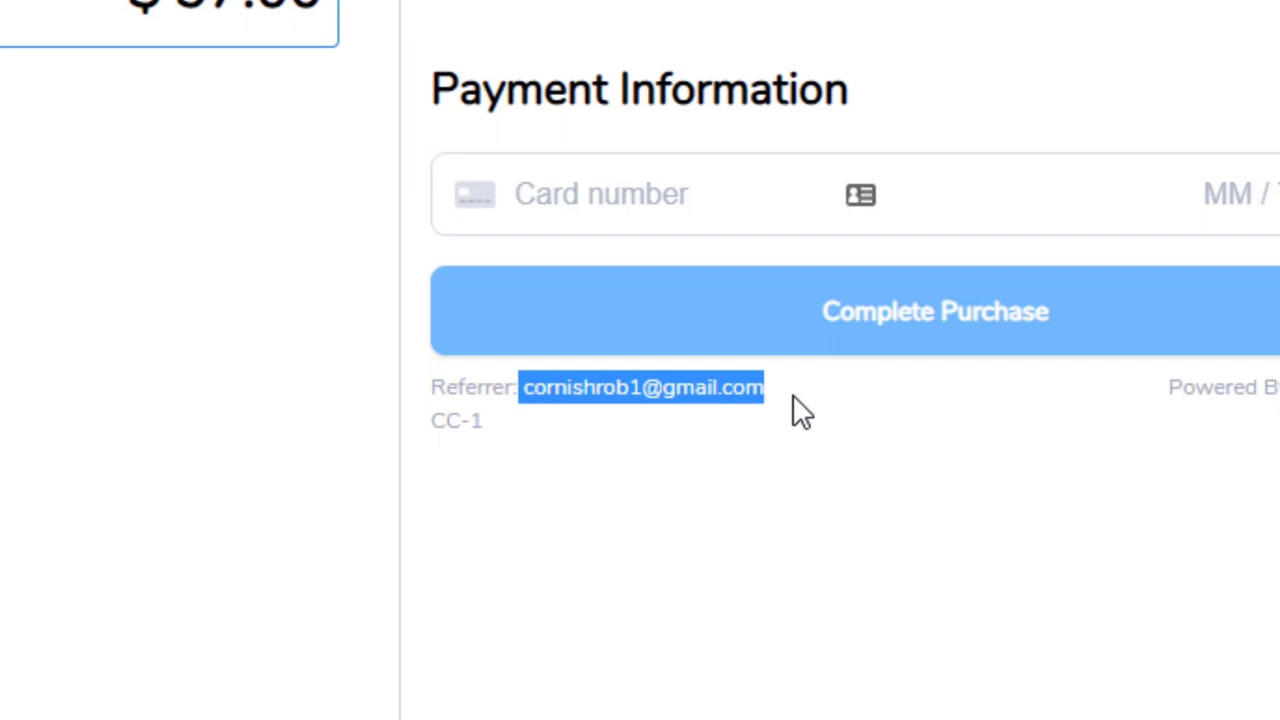
left_click(802, 412)
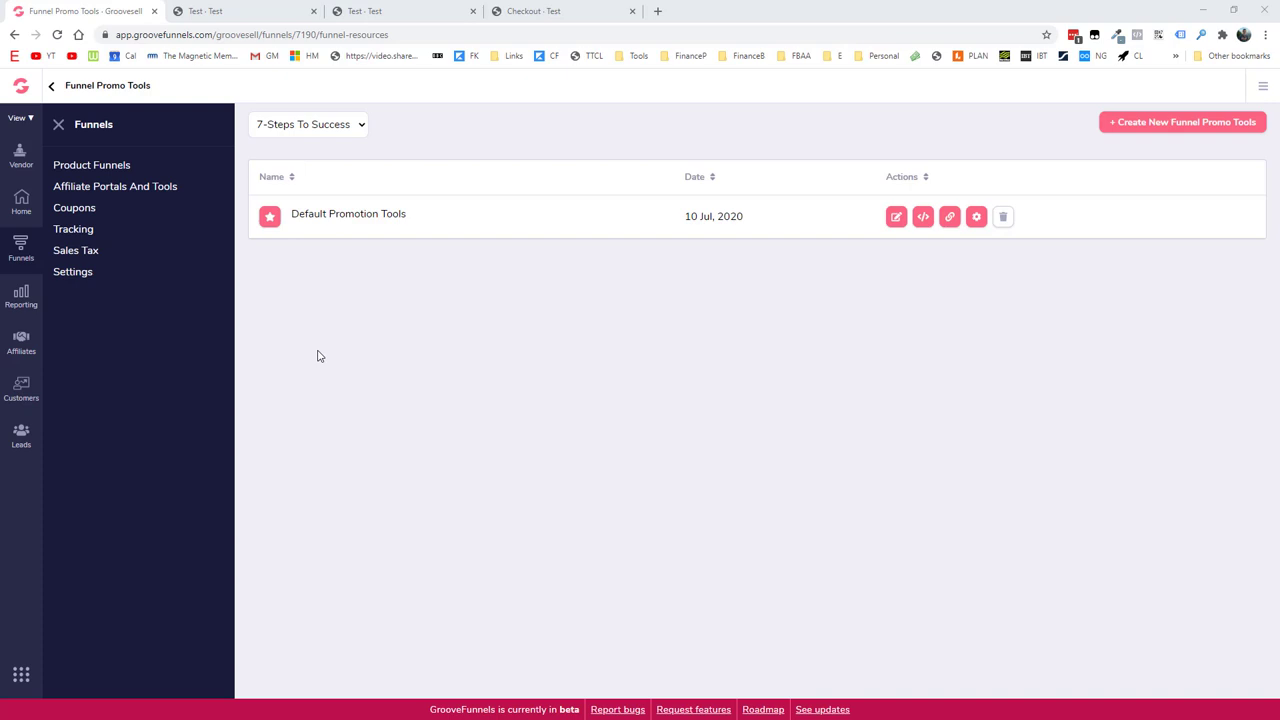
Open the transactions report and review the product, affiliate commission, processor and profit details of the sales
left_click(21, 296)
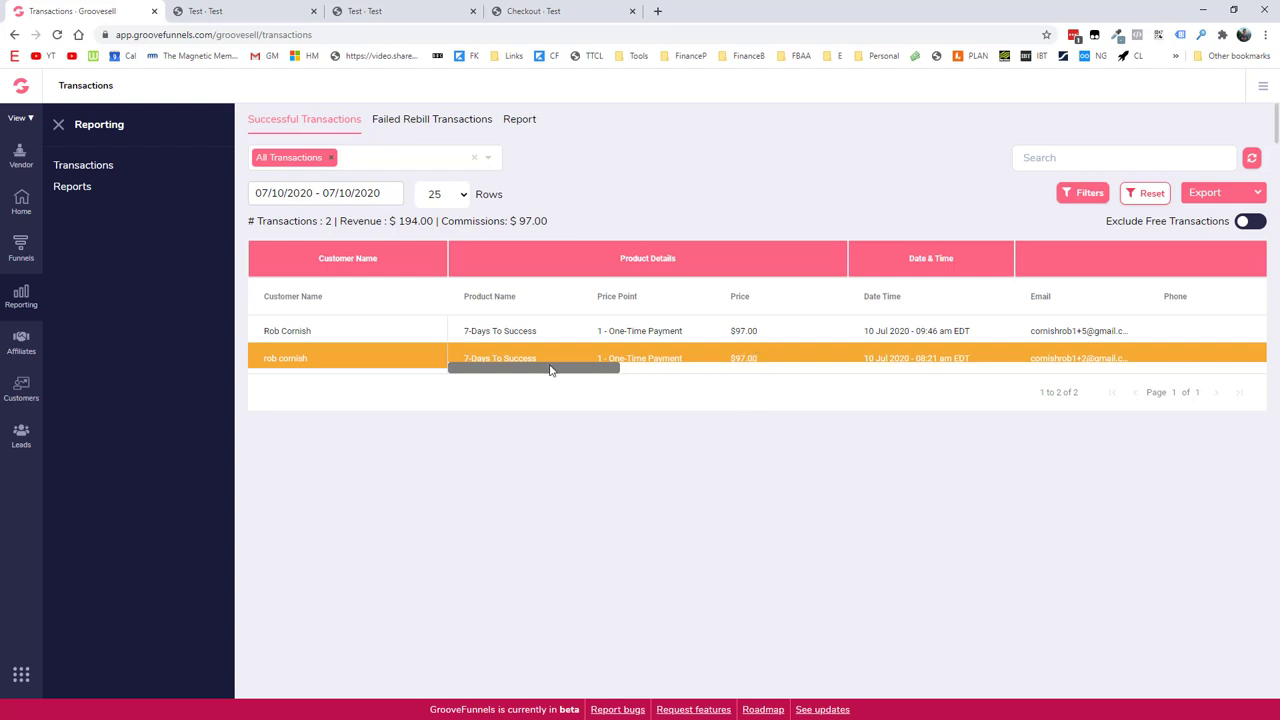
mouse_move(549, 370)
left_mouse_down()
mouse_move(577, 370)
mouse_move(529, 370)
left_mouse_up()
left_click_drag(597, 371, 903, 372)
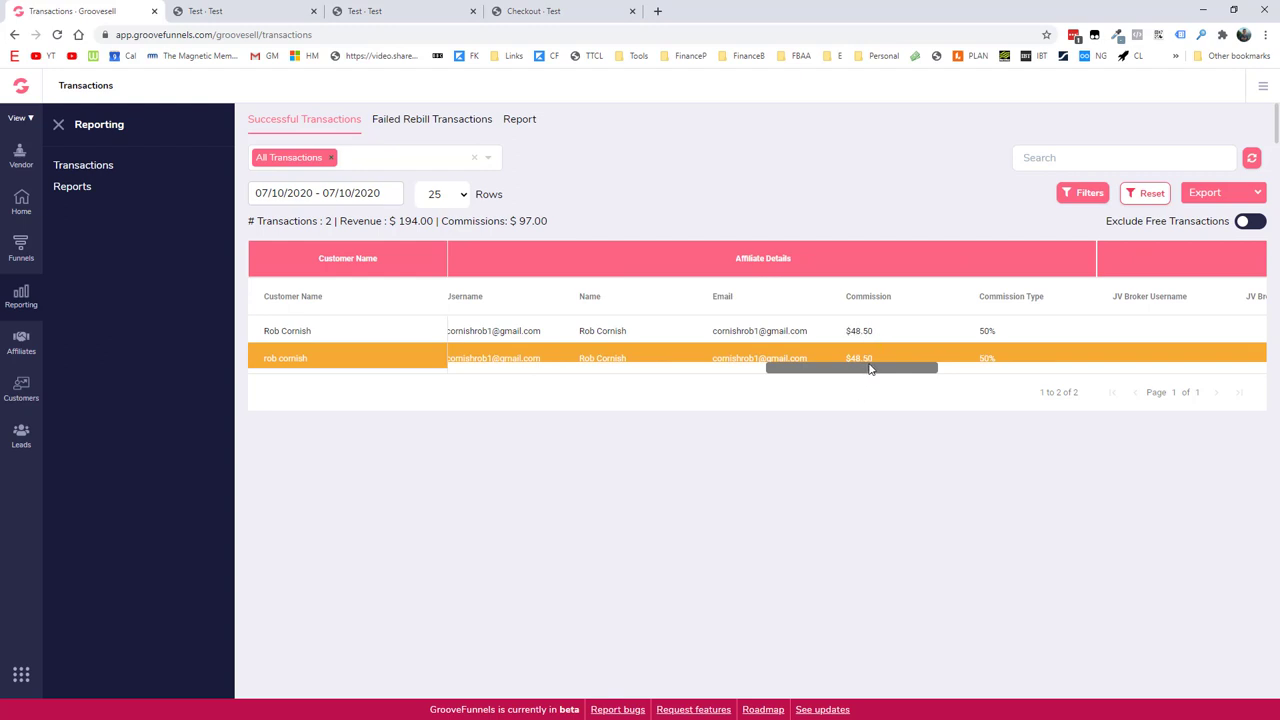
left_click_drag(869, 369, 1207, 365)
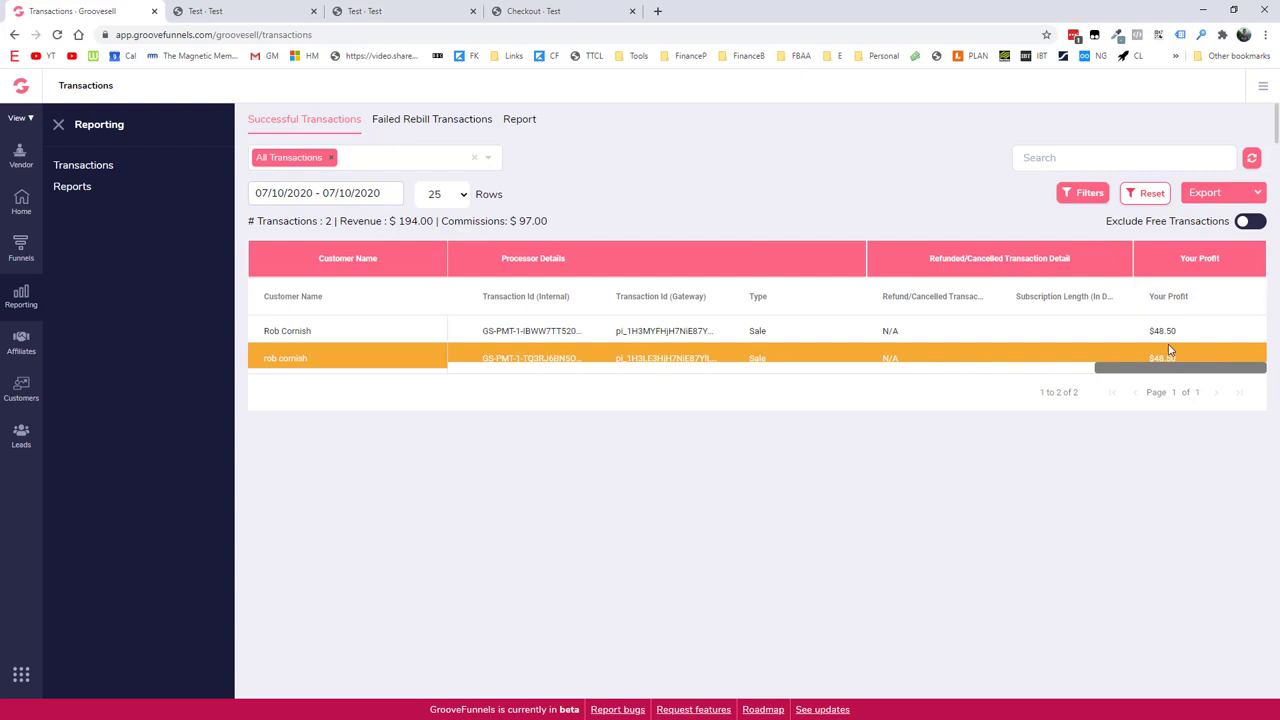